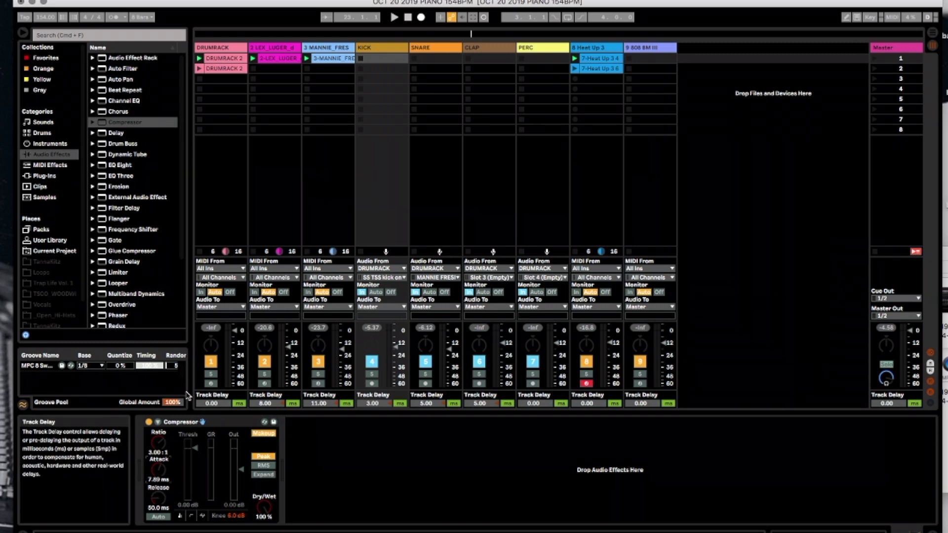
Compare the kick's sound with its Compressor bypassed and active during playback, leaving the Compressor on.
left_click(149, 423)
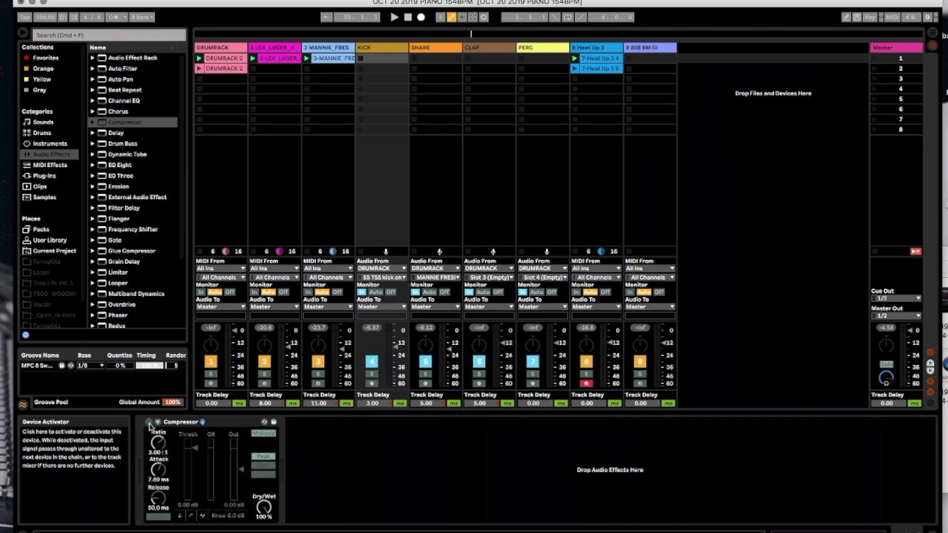
key("space")
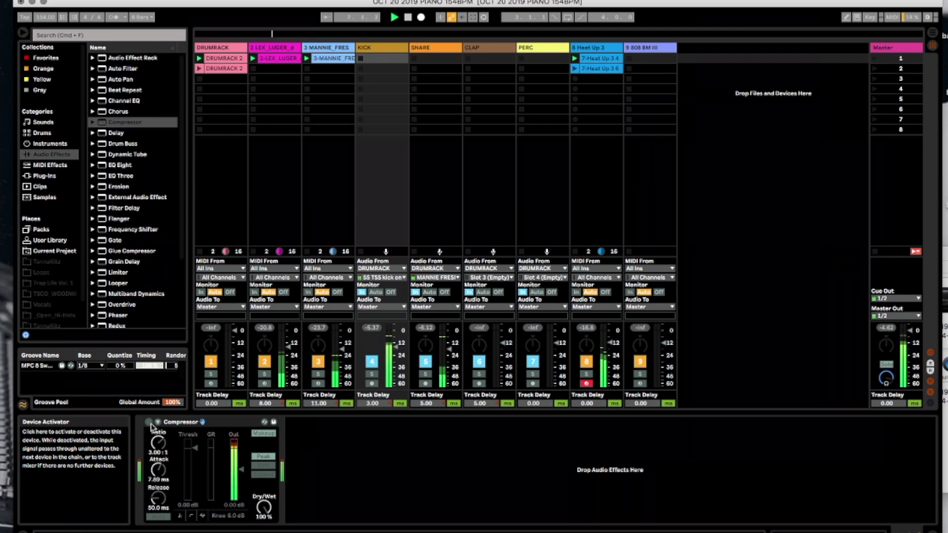
left_click(149, 423)
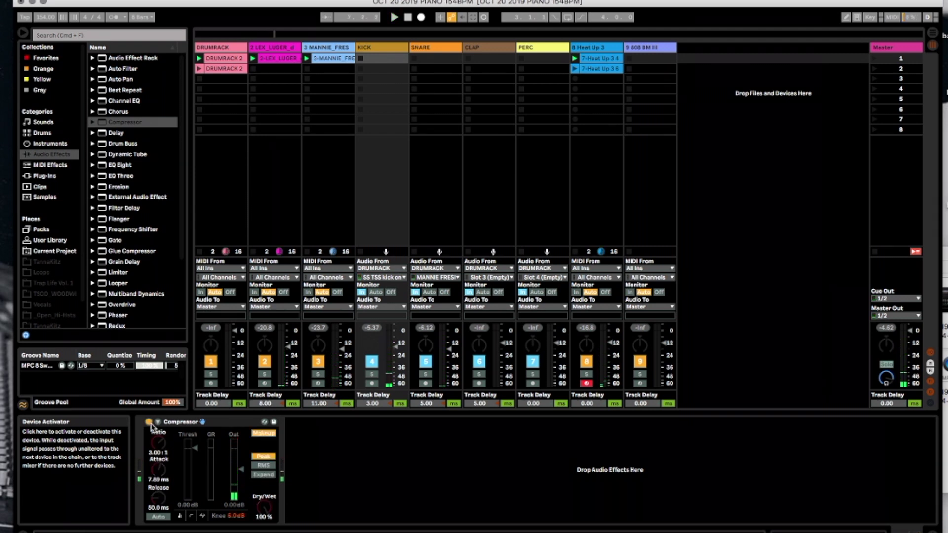
key("space")
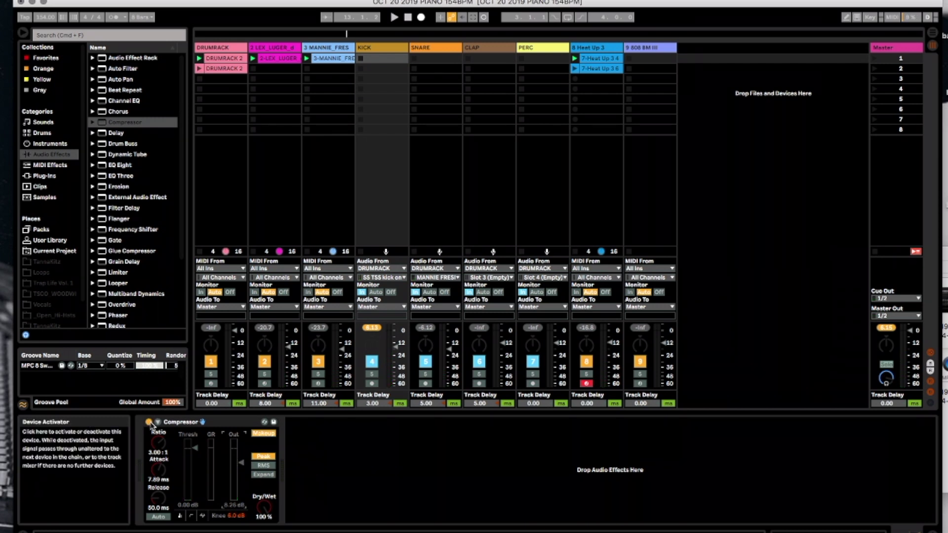
key("space")
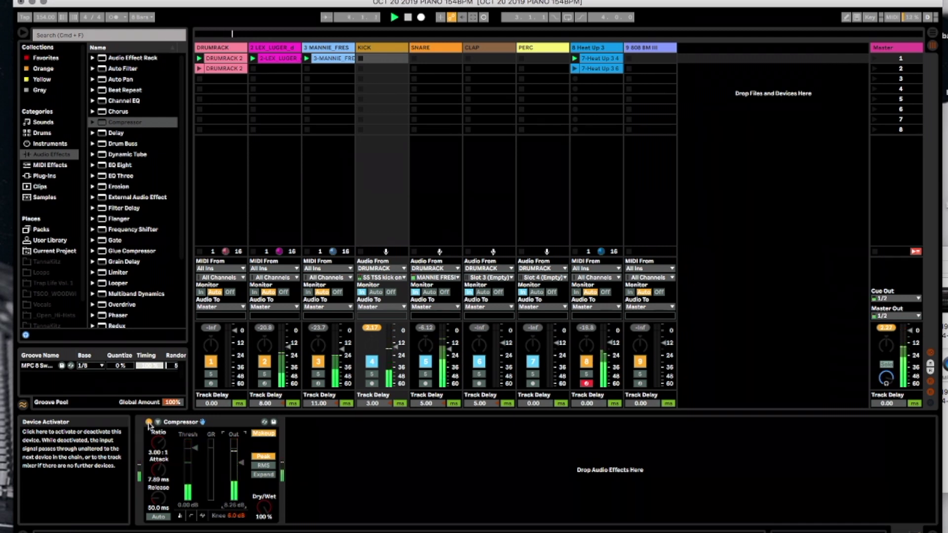
left_click(149, 422)
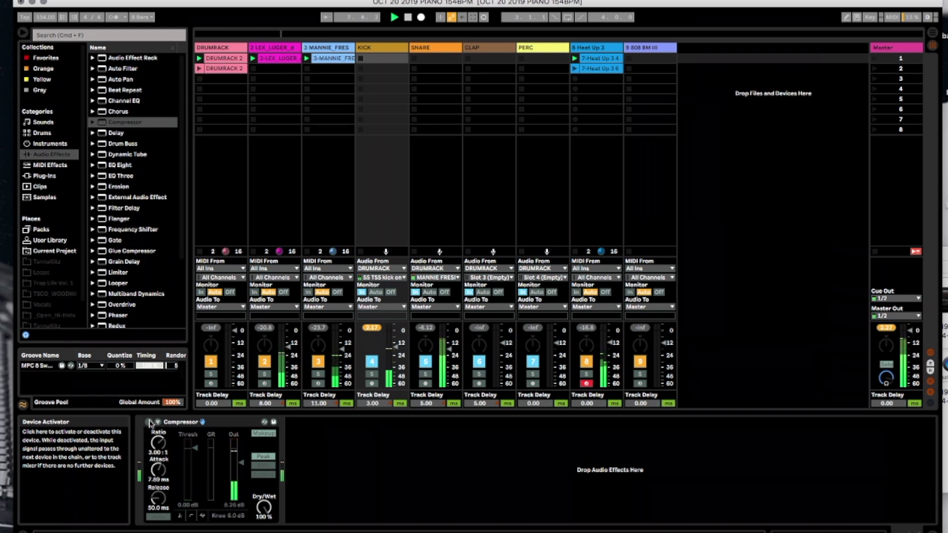
left_click(149, 423)
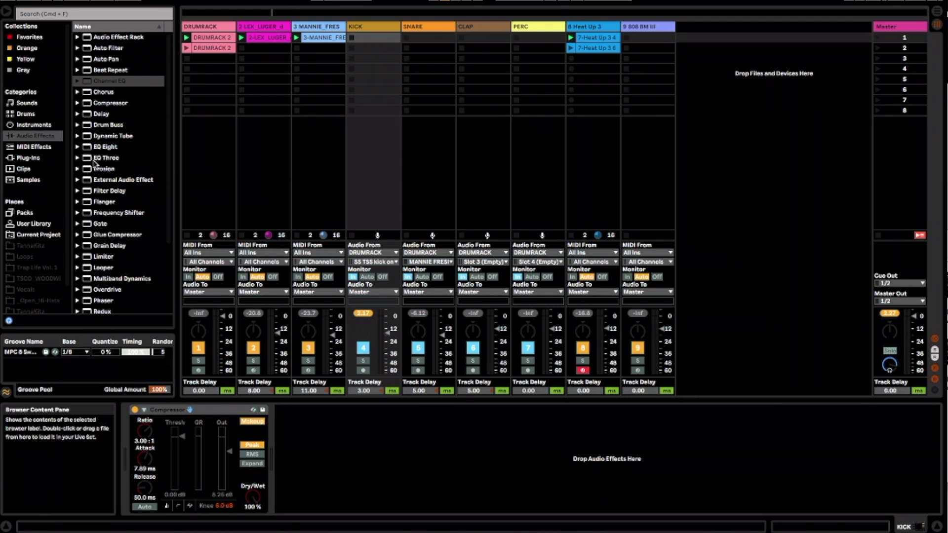
Add EQ Three after the kick's Compressor and set GainLow to about 2.83 dB and GainHi to about -3.06 dB.
left_click_drag(94, 163, 307, 453)
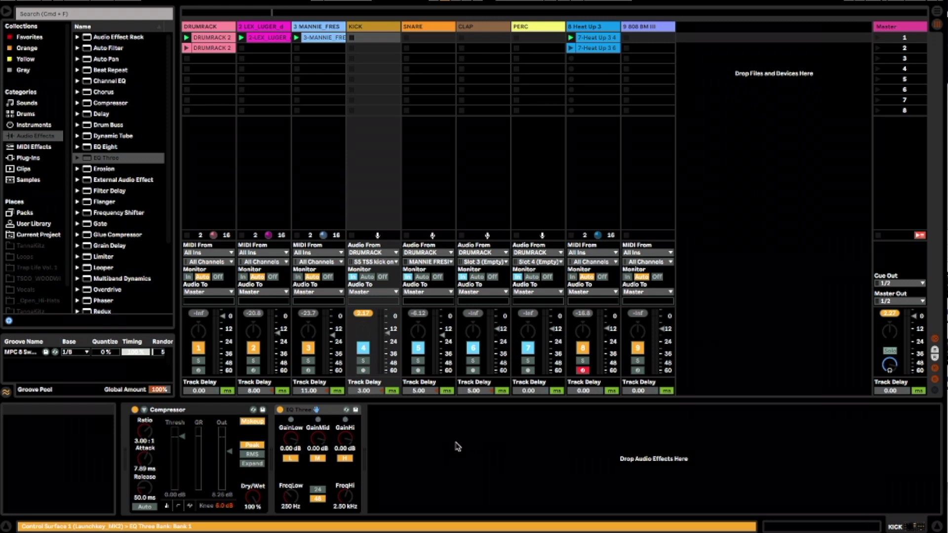
key("space")
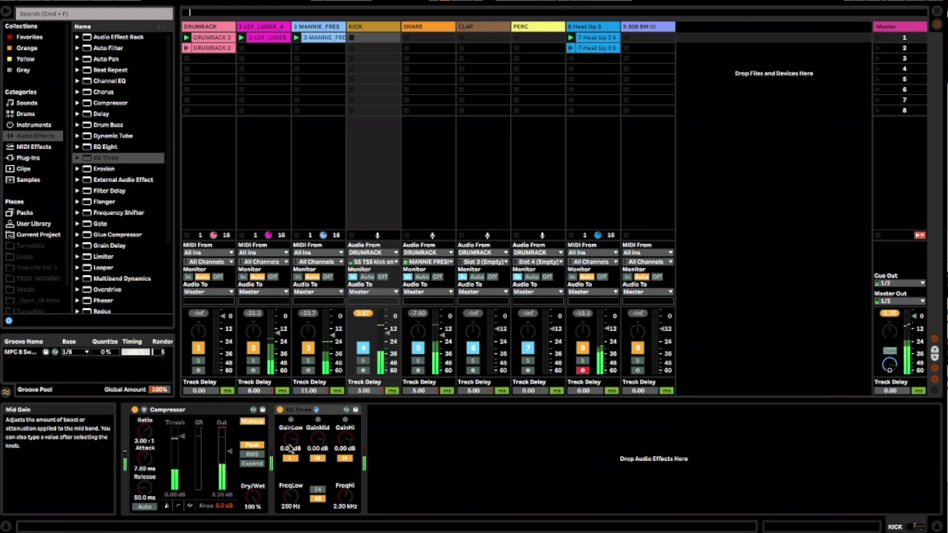
left_click_drag(290, 440, 290, 427)
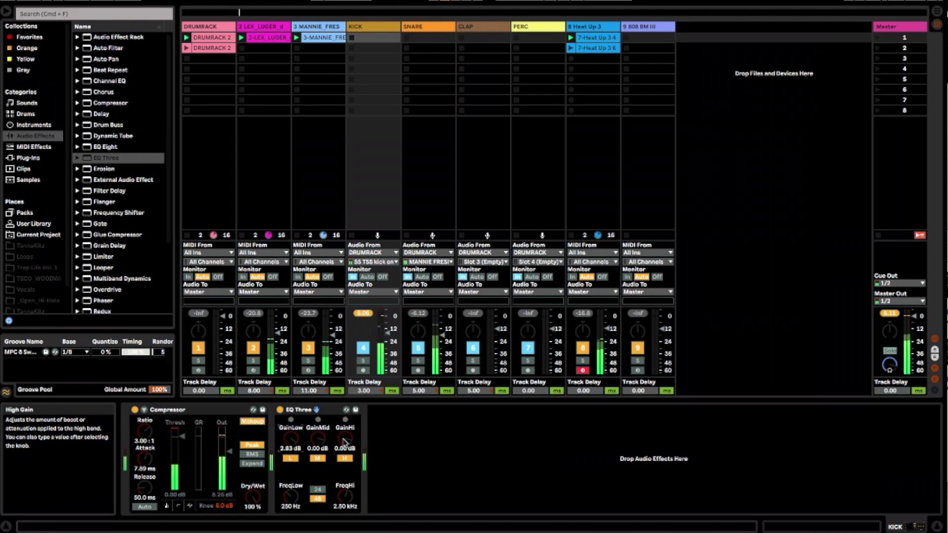
left_click_drag(344, 441, 344, 454)
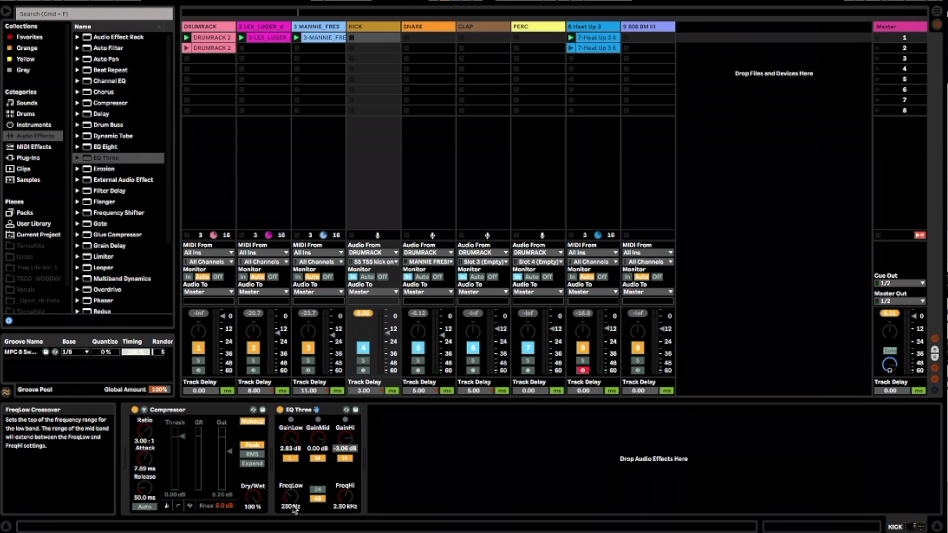
Set the kick EQ Three's FreqLow to 60 Hz and GainMid to about -0.35 dB, and compare against the bypassed sound.
left_click(294, 509)
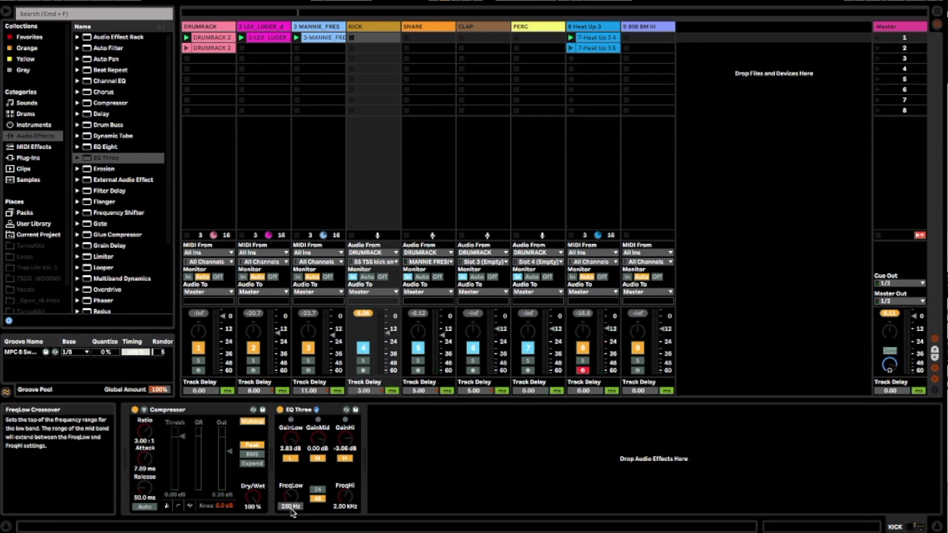
type("60")
key("Return")
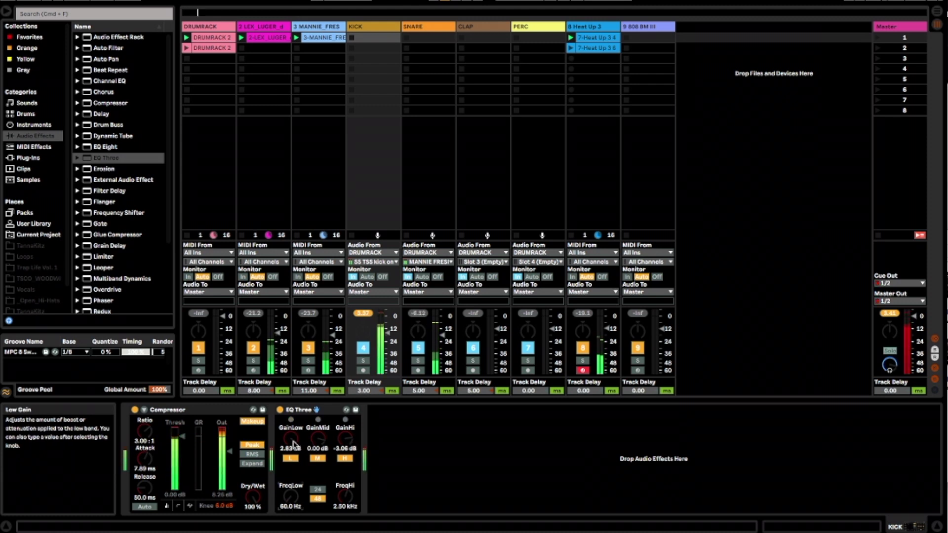
mouse_move(315, 446)
left_mouse_down()
mouse_move(315, 457)
mouse_move(315, 448)
left_mouse_up()
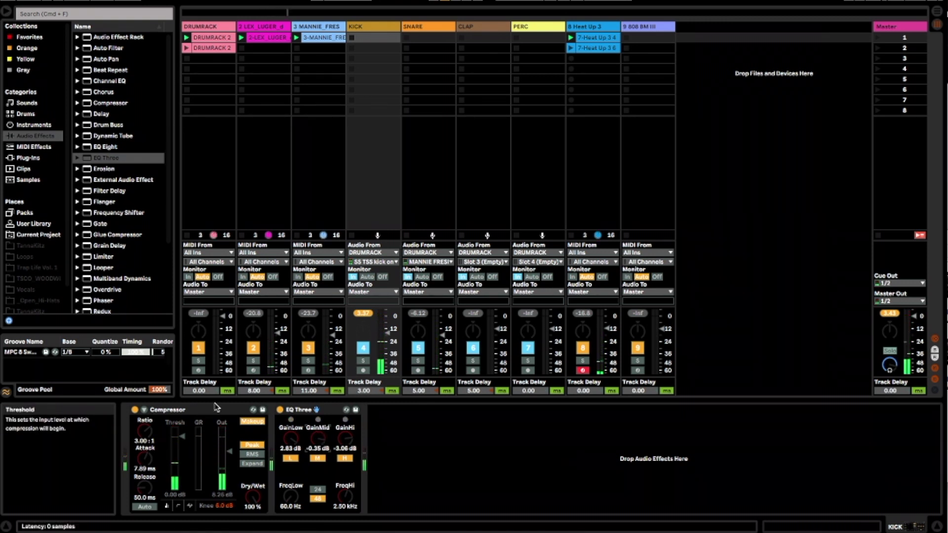
left_click(280, 410)
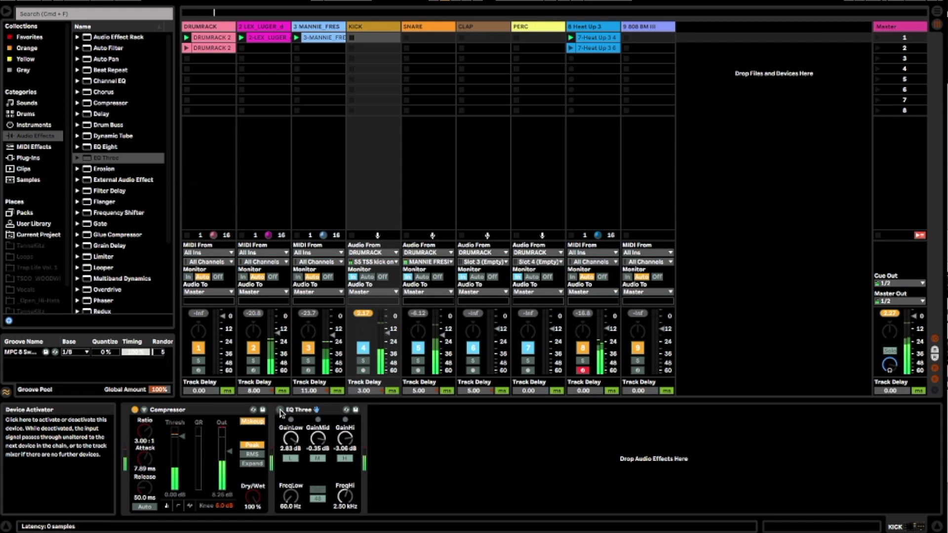
left_click(280, 410)
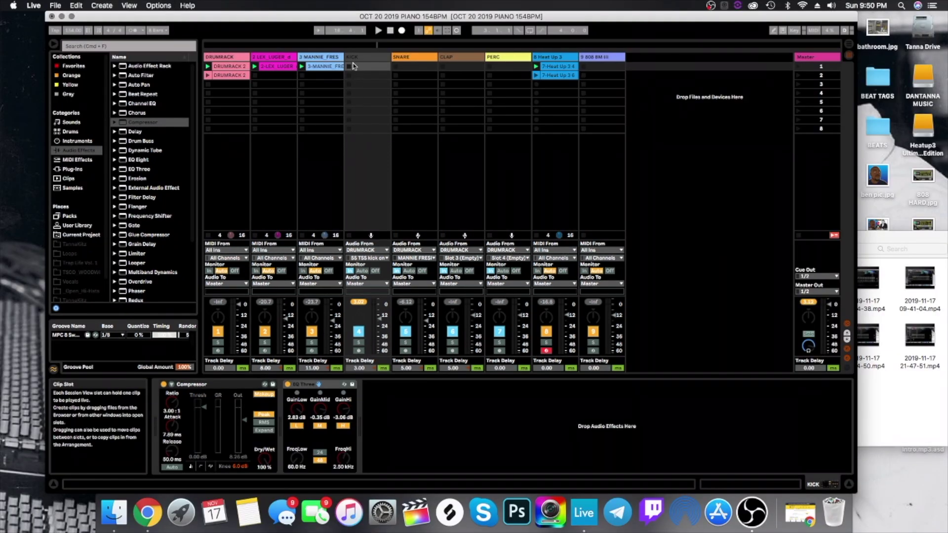
Set the snare track's Compressor ratio to 3:1 and activate the device.
left_click(404, 57)
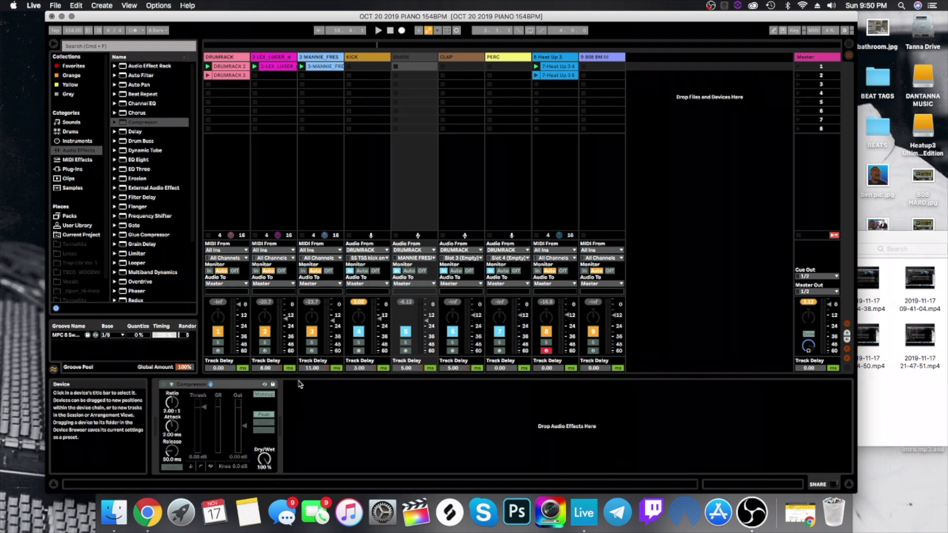
key("space")
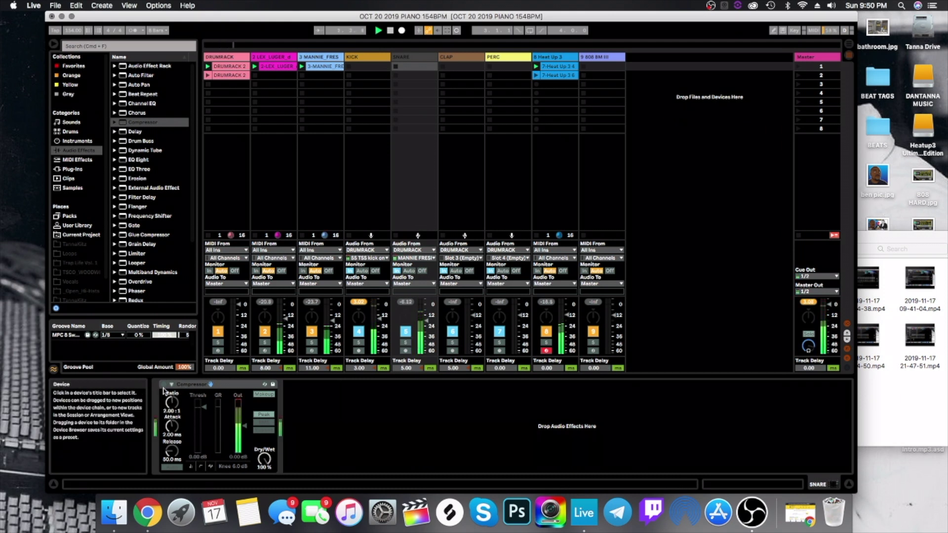
key("space")
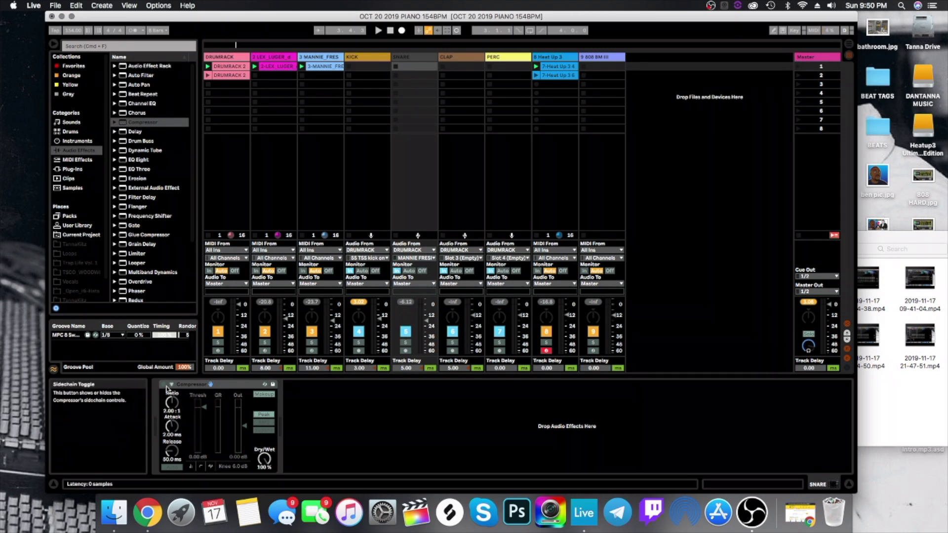
left_click(171, 417)
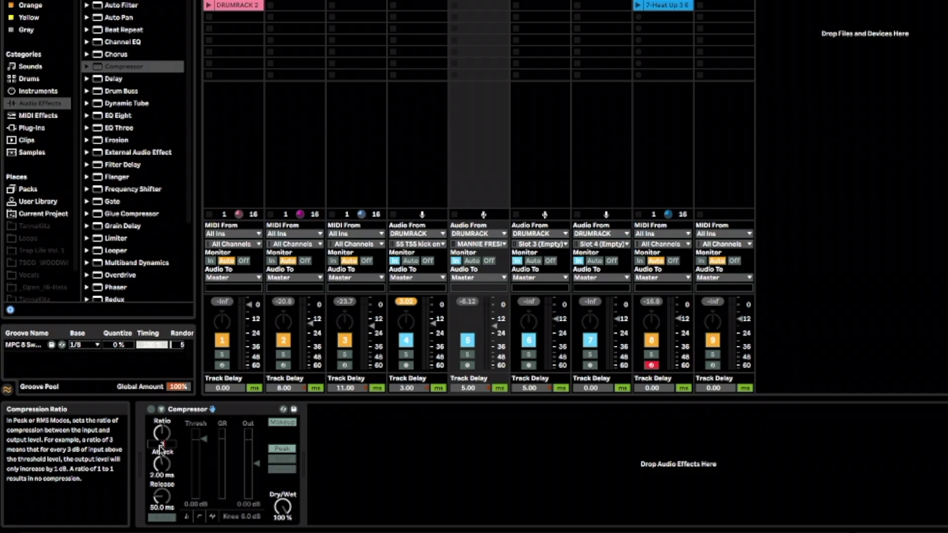
scroll(171, 416, "up", 2)
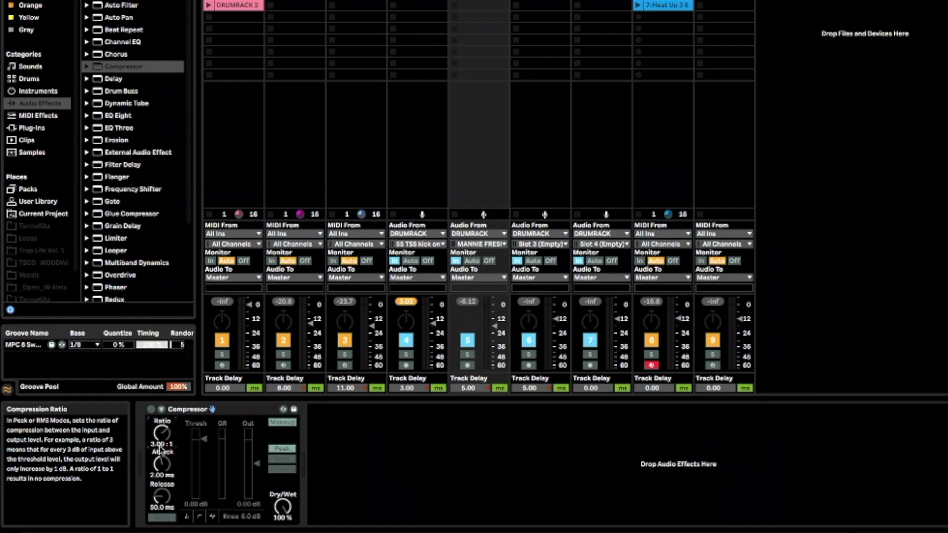
left_click(151, 410)
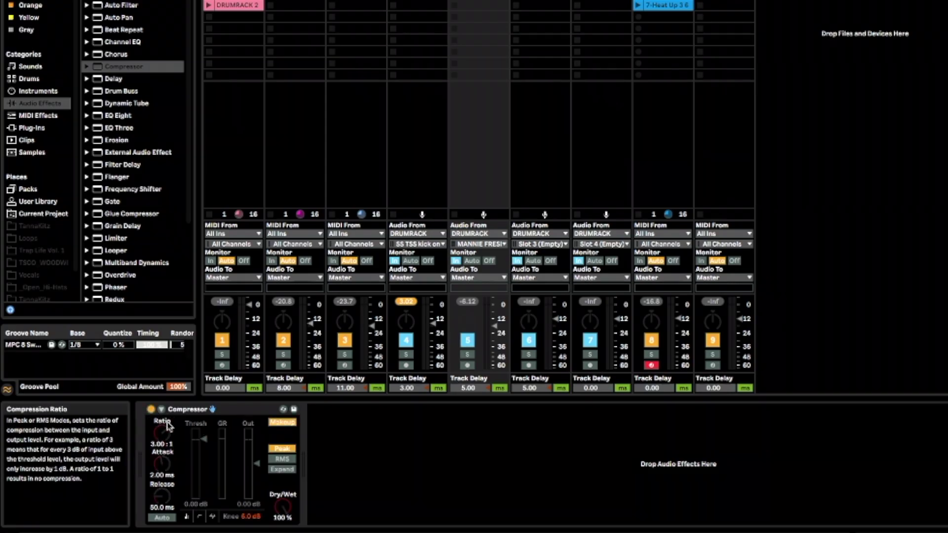
During playback, lower the snare Compressor's threshold to -12.0 dB and raise its output gain to about 7.60 dB.
key("space")
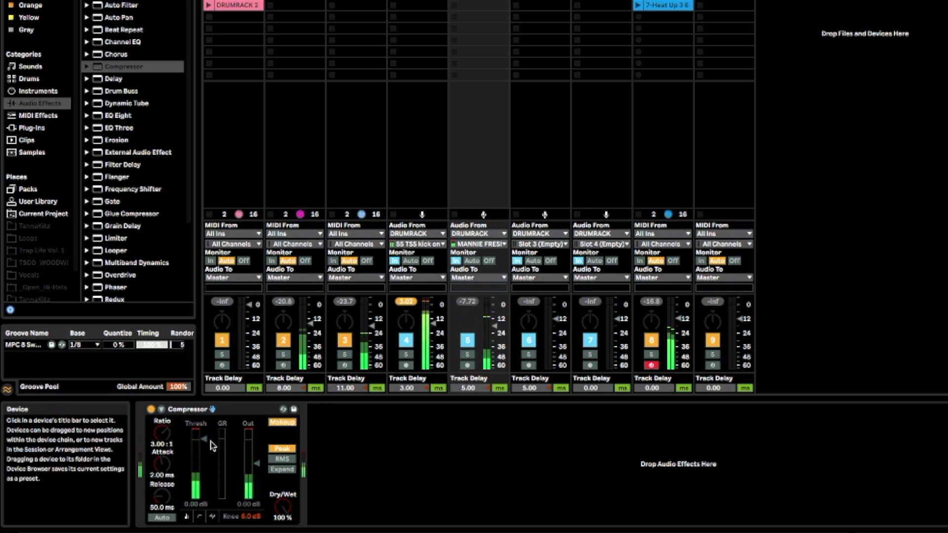
left_click_drag(206, 442, 204, 462)
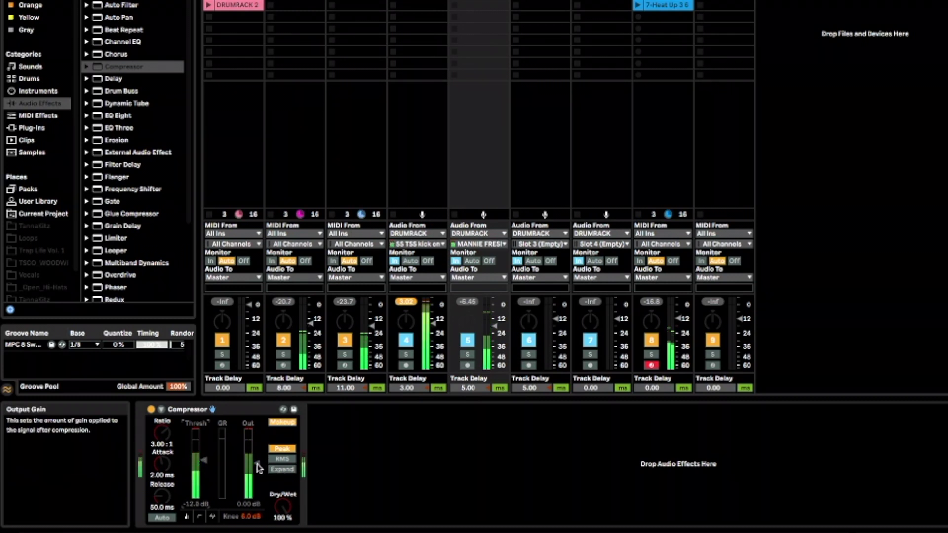
left_click_drag(257, 456, 257, 459)
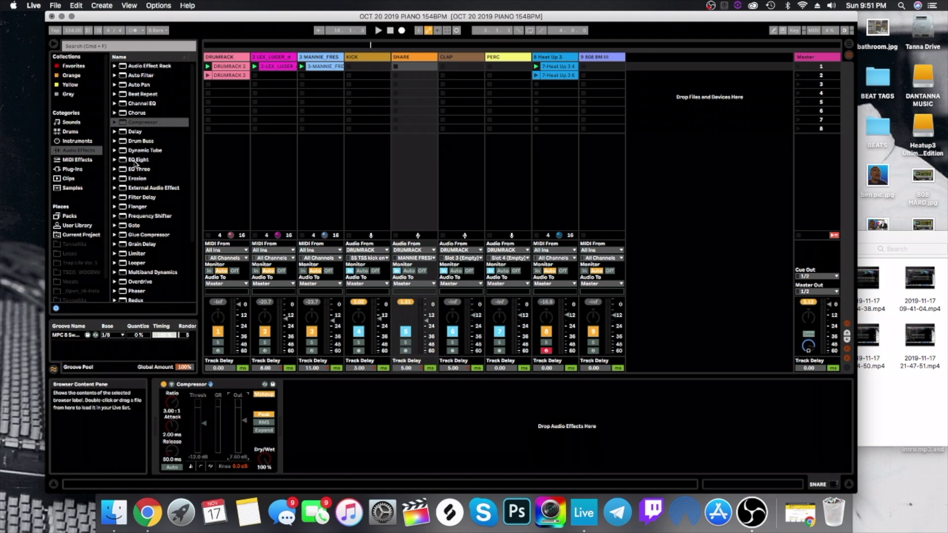
Add EQ Three after the snare's Compressor with GainLow about -3.21 dB, GainMid about -2.57 dB and GainHi about 1.56 dB, and audition it.
mouse_move(130, 171)
left_mouse_down()
mouse_move(169, 186)
mouse_move(257, 276)
mouse_move(353, 424)
mouse_move(347, 430)
left_mouse_up()
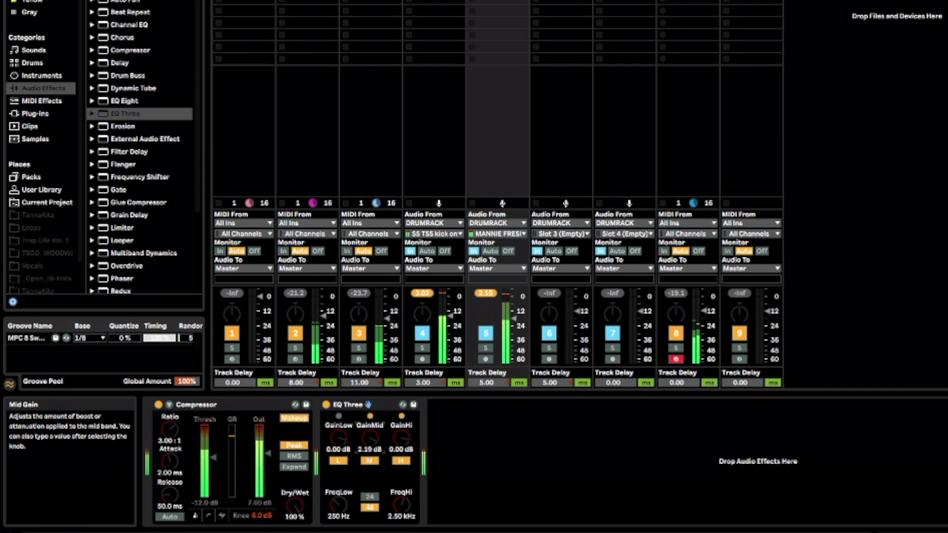
left_click_drag(370, 438, 369, 479)
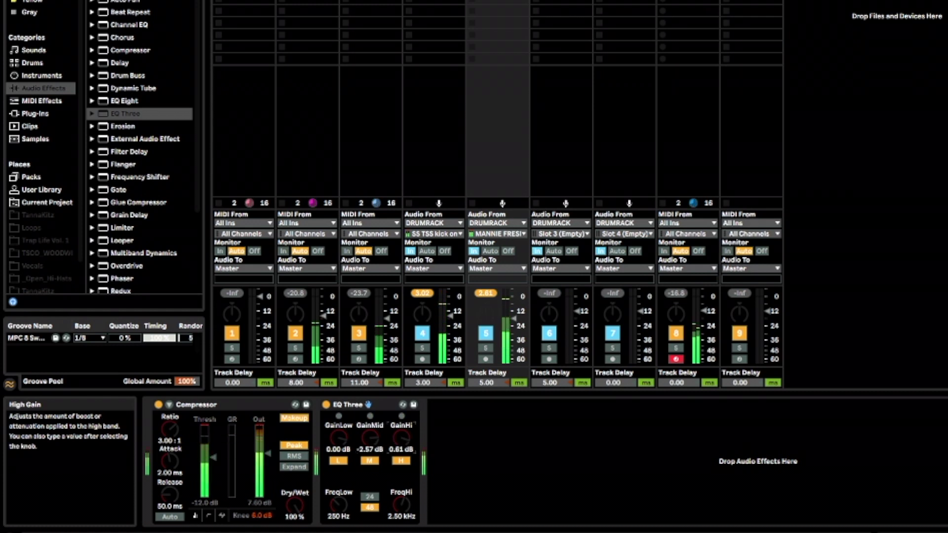
left_click_drag(401, 437, 401, 432)
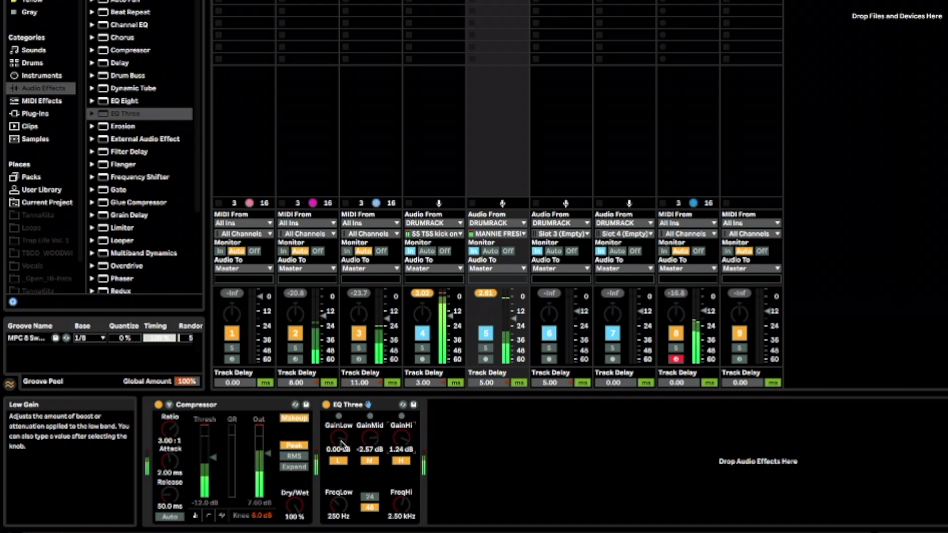
left_click_drag(343, 445, 343, 452)
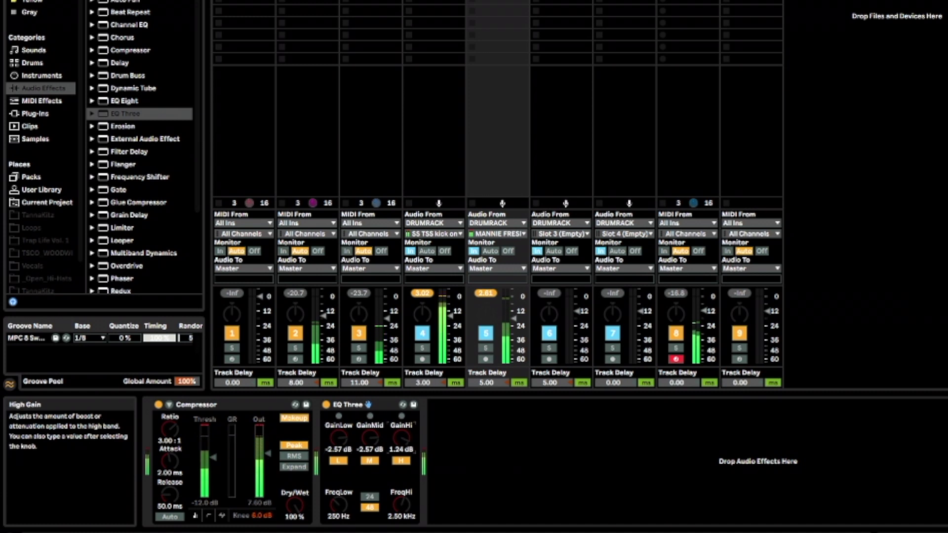
left_click_drag(349, 442, 350, 445)
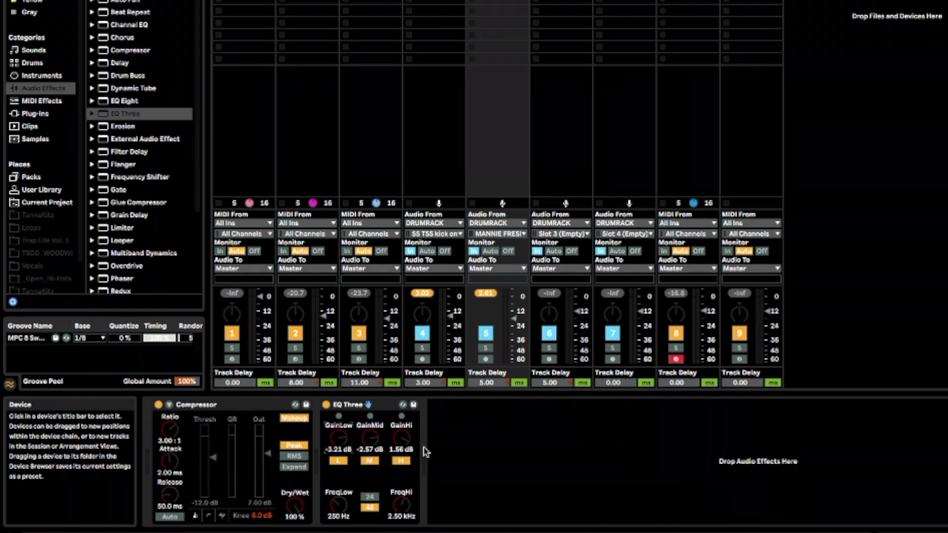
key("space")
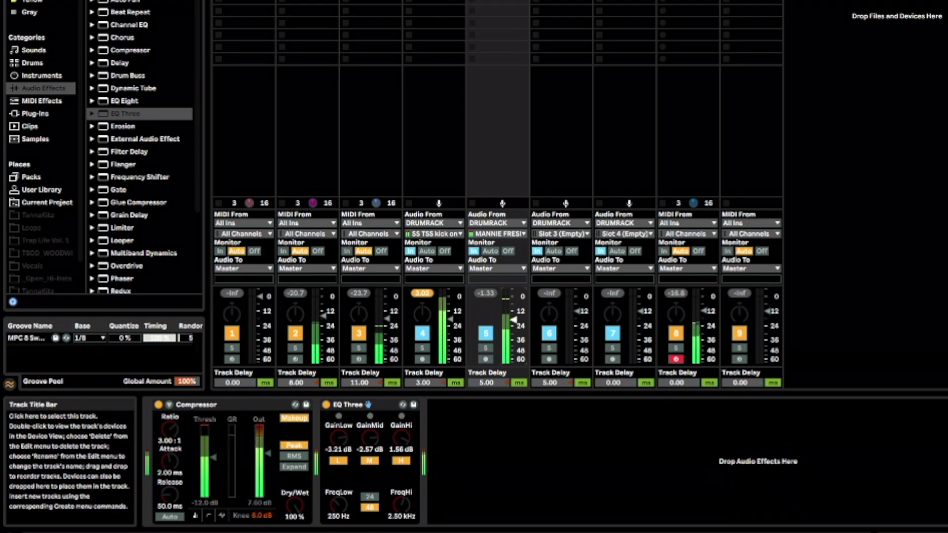
Lower the kick Compressor's output gain to about 7.60 dB and readjust the GainLow of its EQ Three.
left_click(434, 1)
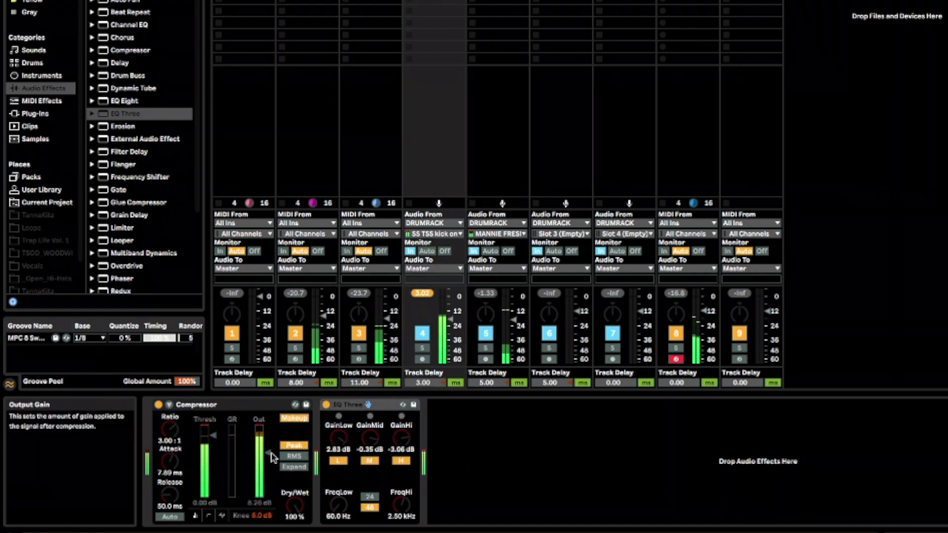
left_click(271, 452)
left_click_drag(271, 452, 271, 452)
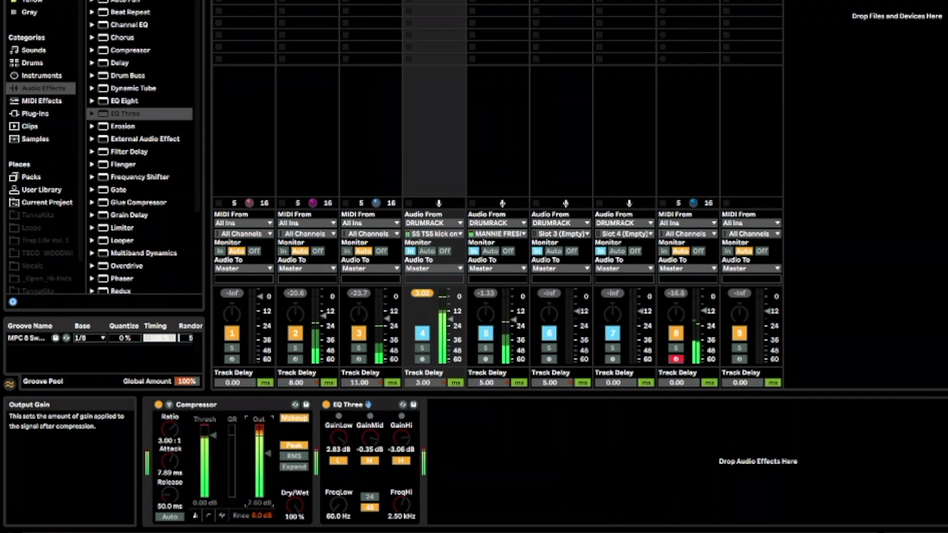
left_click_drag(335, 452, 335, 440)
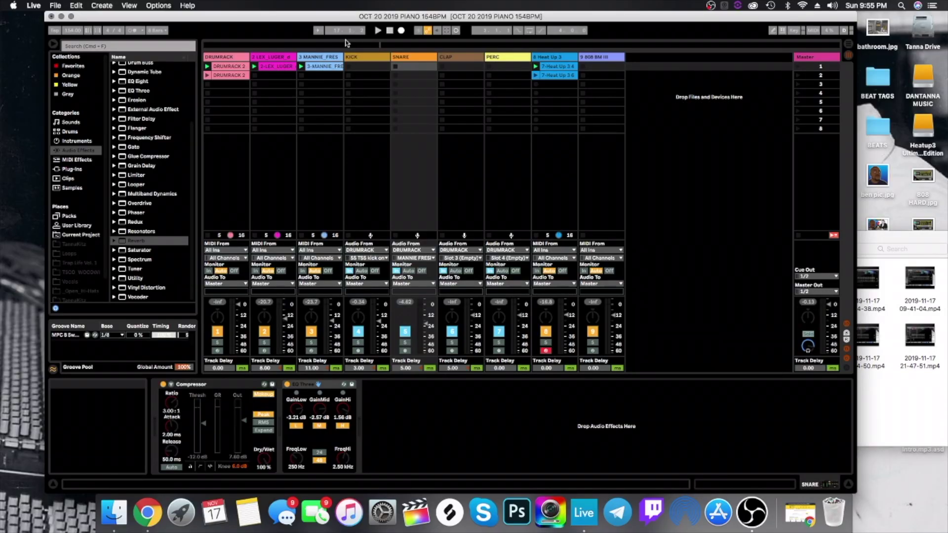
Add Reverb after the snare track's EQ Three and lower its Dry/Wet to 17%.
left_click(415, 57)
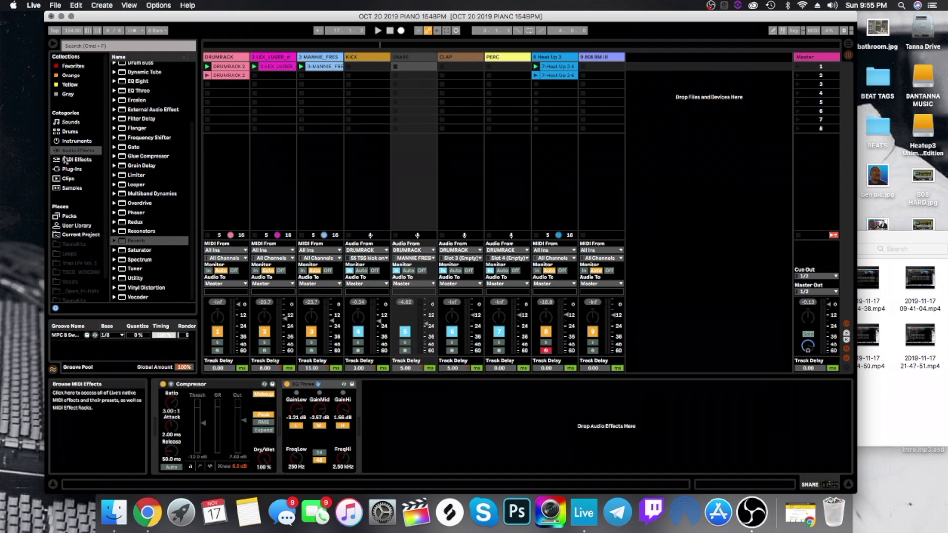
mouse_move(131, 244)
left_mouse_down()
mouse_move(305, 374)
mouse_move(364, 387)
mouse_move(406, 411)
left_mouse_up()
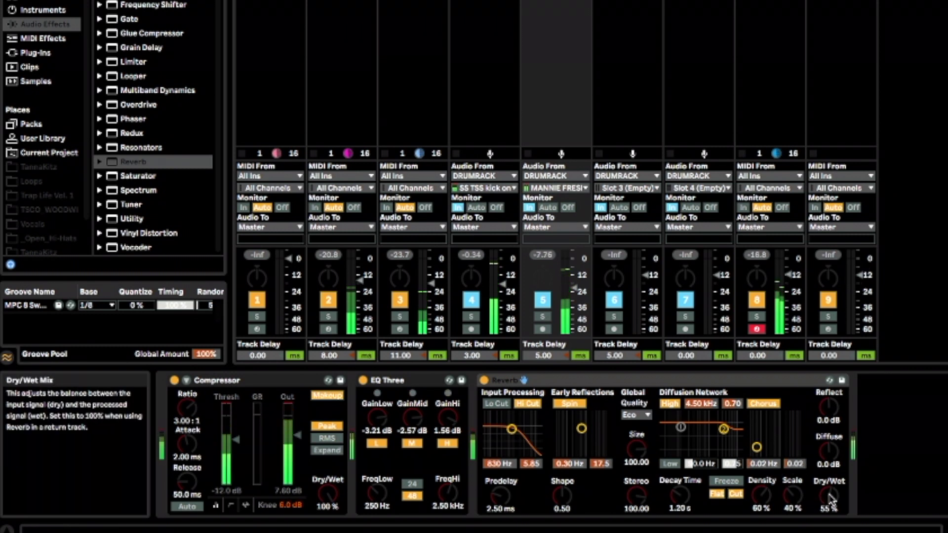
left_click_drag(829, 494, 829, 531)
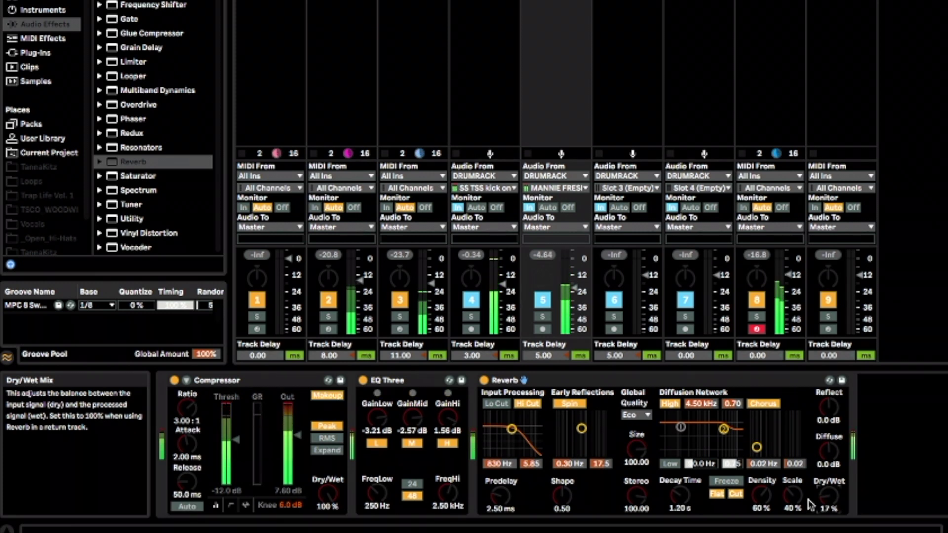
Set the snare Reverb's Quality to High, Stereo to 120, Predelay to 0.50 ms and Decay Time to about 932 ms.
left_click_drag(673, 498, 674, 514)
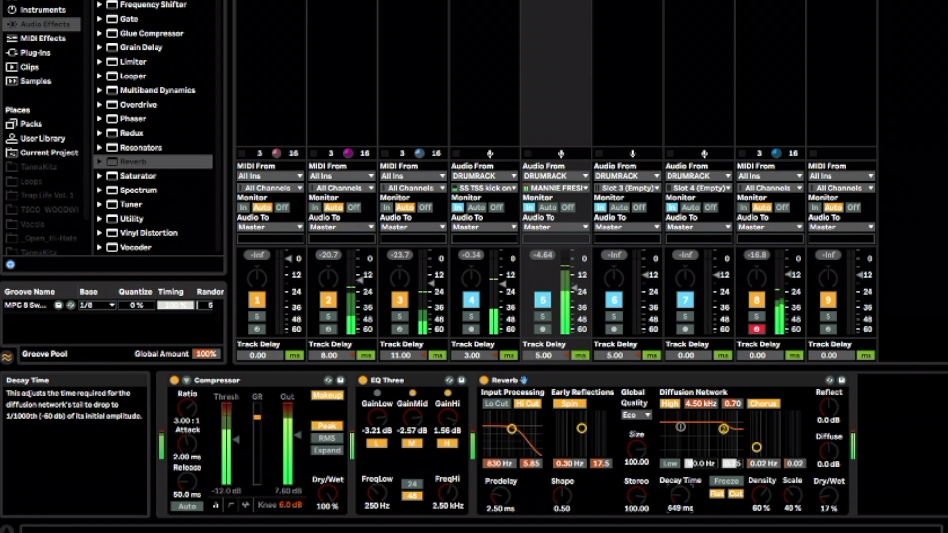
left_click(651, 419)
left_click(639, 450)
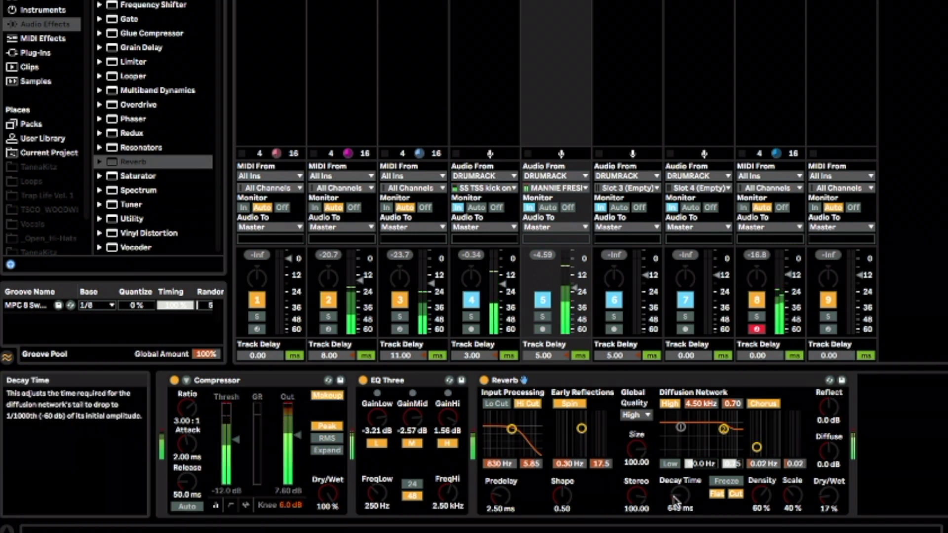
left_click_drag(636, 495, 636, 484)
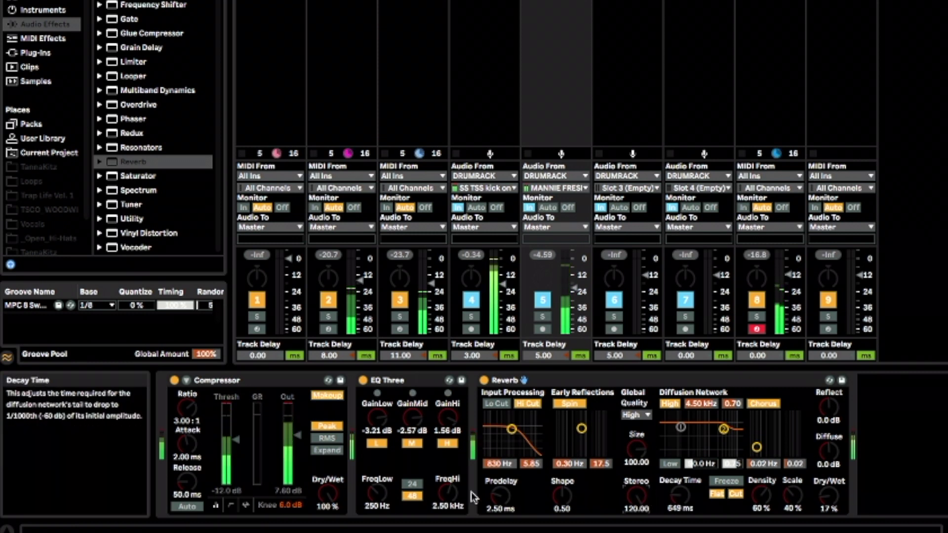
left_click_drag(500, 495, 499, 505)
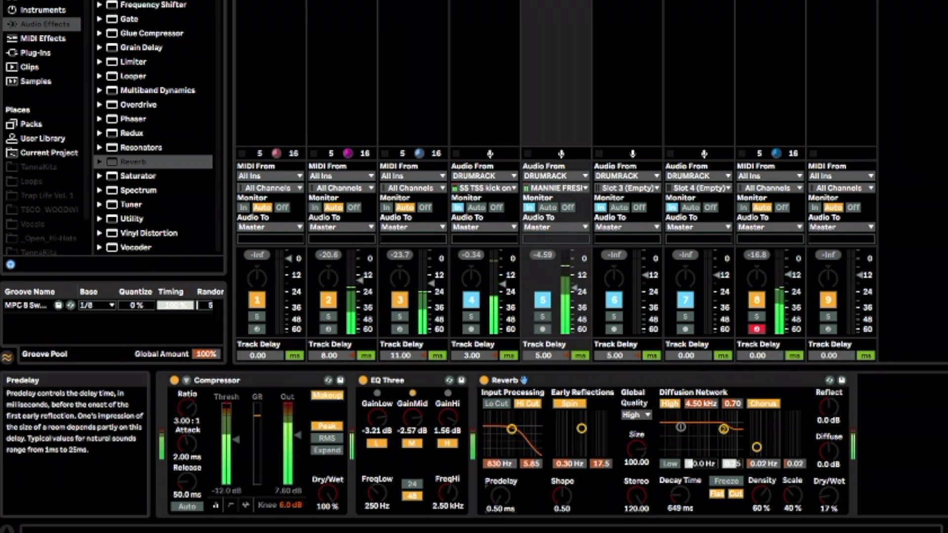
left_click_drag(667, 495, 667, 480)
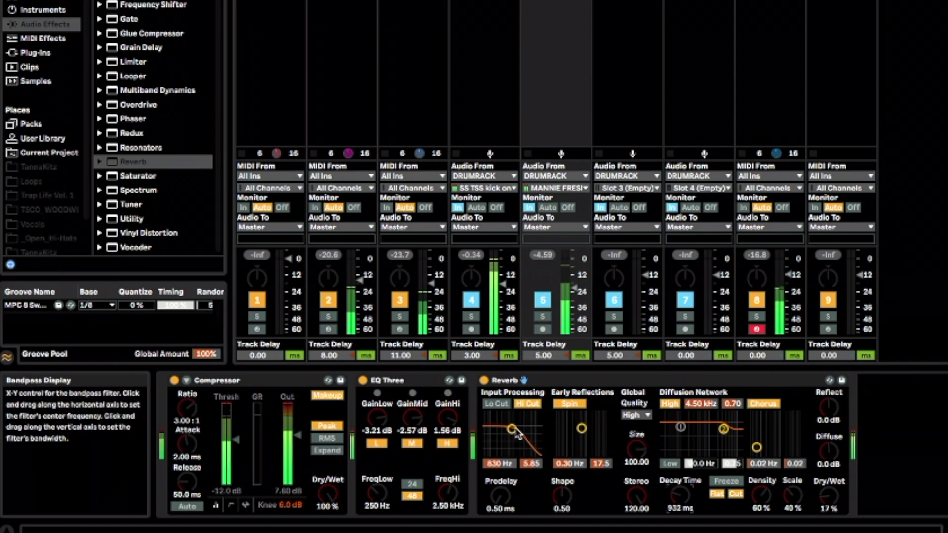
Enable both Lo Cut and Hi Cut in the snare Reverb's input filter, centred at about 2.12 kHz with bandwidth 4.75.
mouse_move(512, 429)
left_mouse_down()
mouse_move(498, 439)
mouse_move(512, 432)
left_mouse_up()
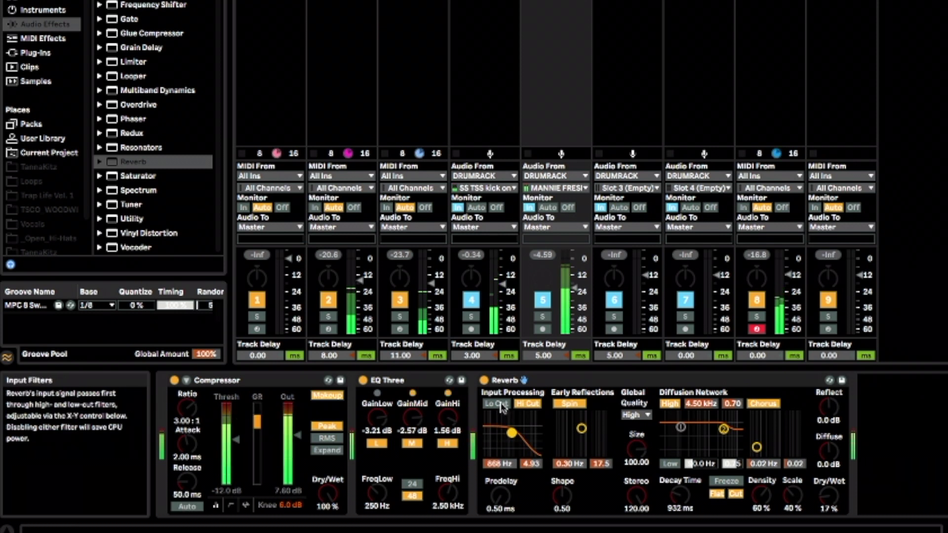
left_click(496, 403)
left_click(526, 405)
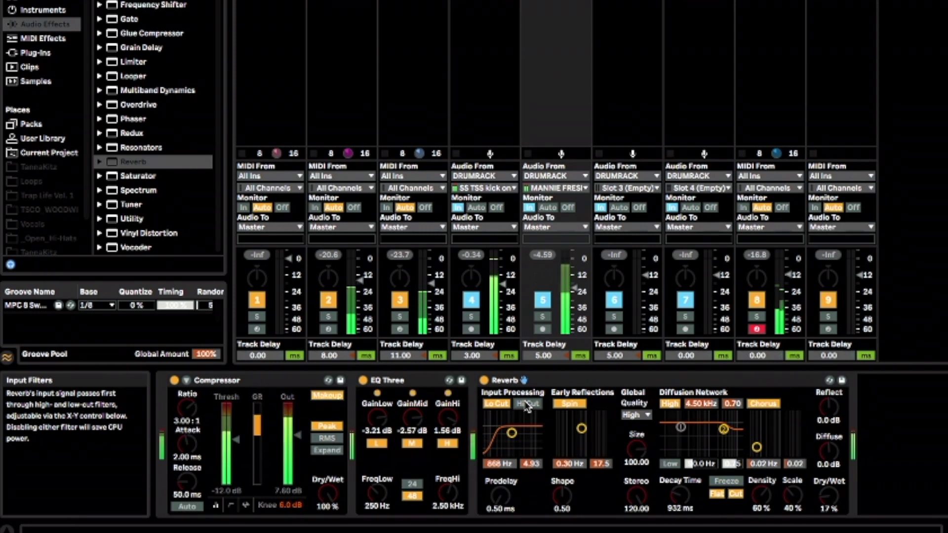
left_click_drag(512, 433, 518, 434)
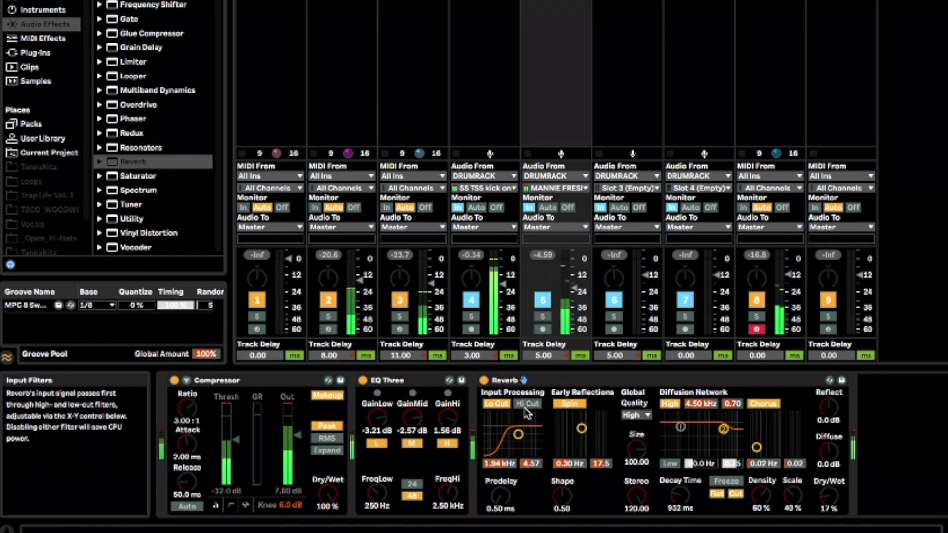
left_click(527, 405)
left_click_drag(518, 435, 518, 434)
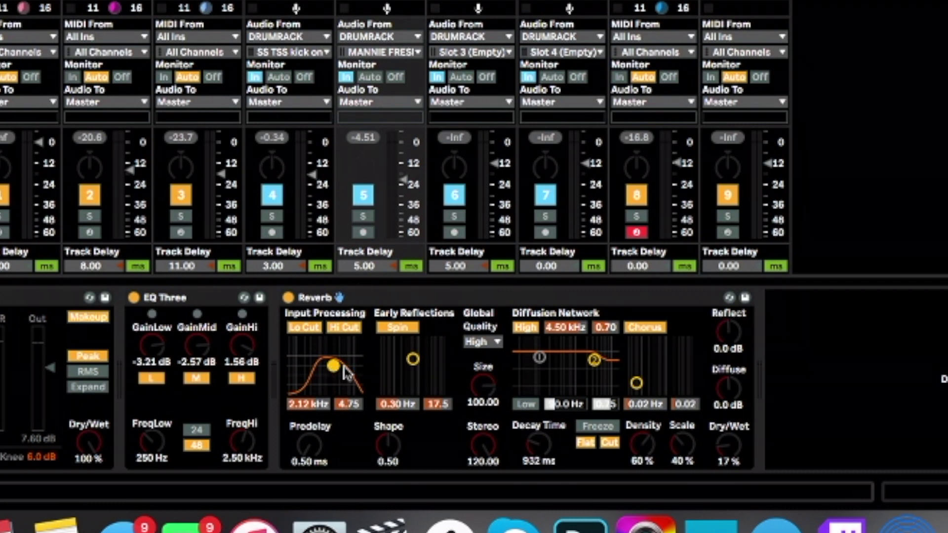
Toggle the Reverb's Hi Cut and Lo Cut off and on, and compare the snare with the Reverb bypassed and active.
left_click(347, 330)
left_click(347, 329)
left_click(310, 329)
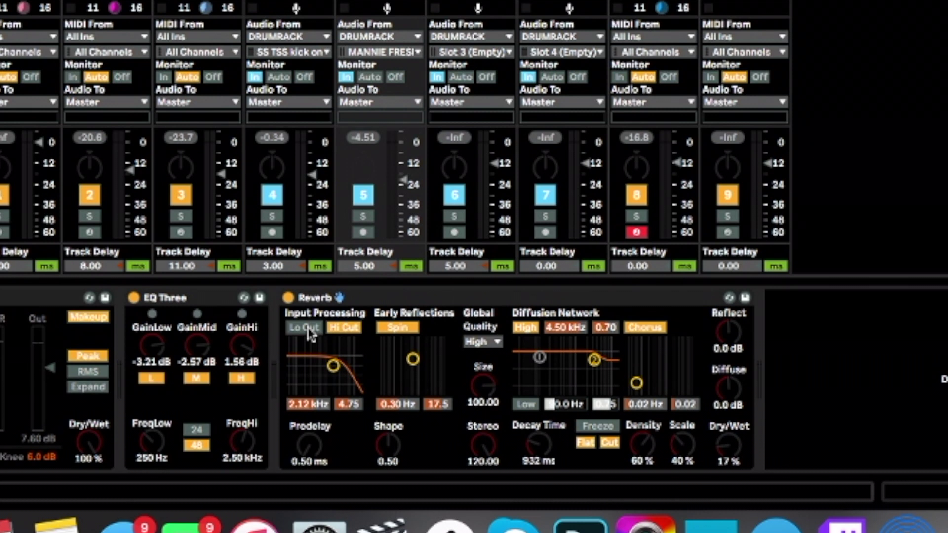
left_click(308, 328)
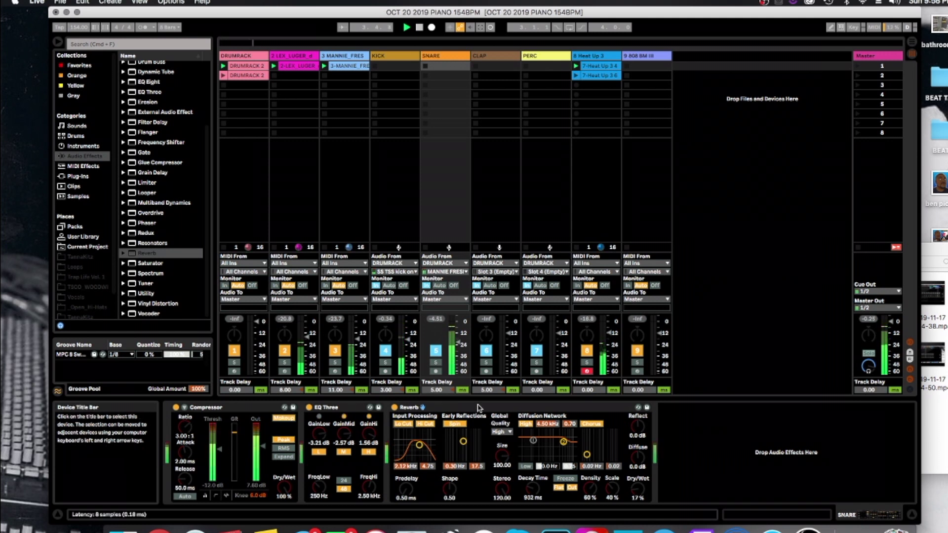
left_click(394, 407)
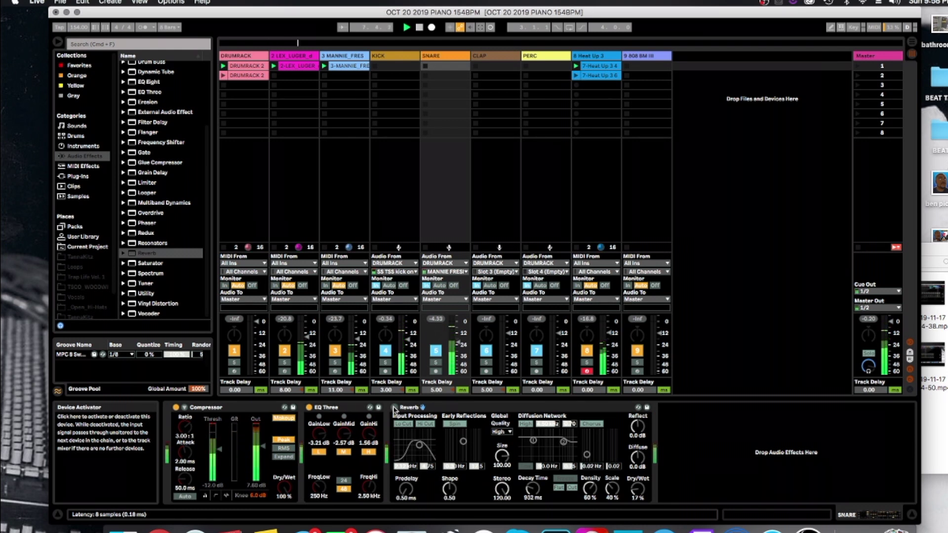
left_click(394, 408)
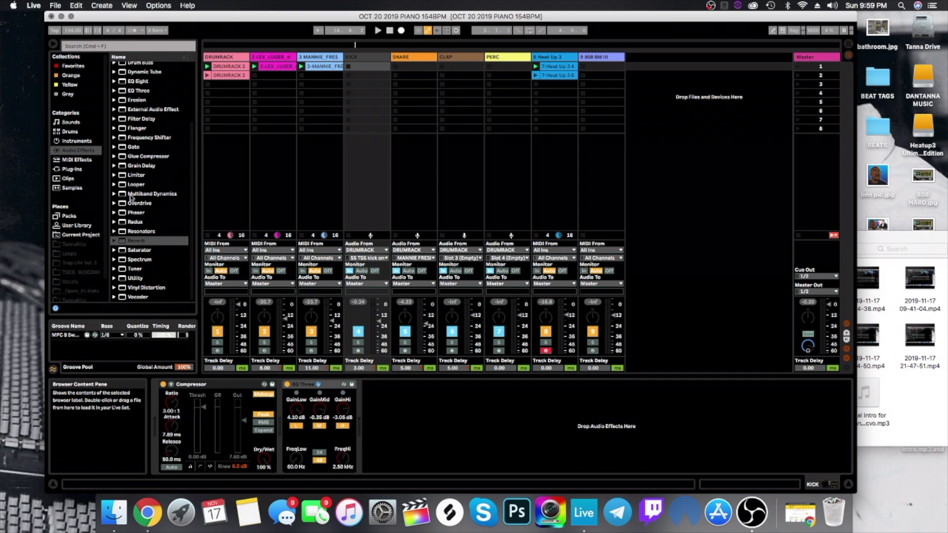
Load the Waves Smack Attack (s) plug-in after the kick's EQ Three and move its window clear of the browser.
left_click(79, 170)
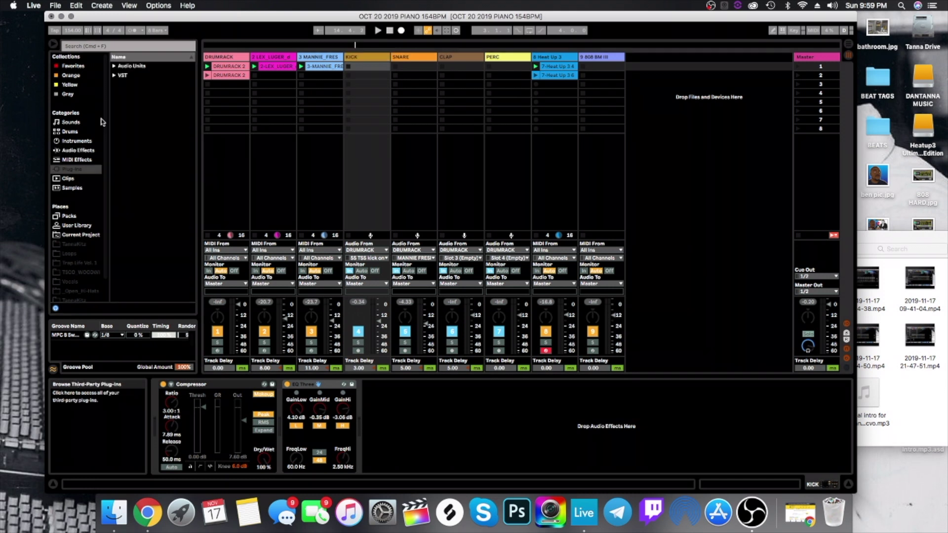
left_click(114, 67)
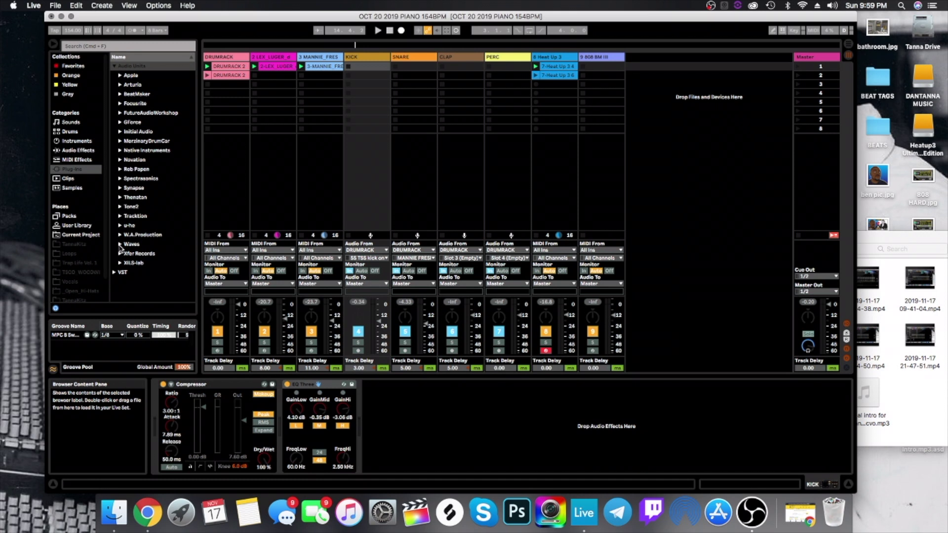
left_click(120, 245)
left_click_drag(193, 75, 196, 167)
left_click_drag(196, 167, 196, 170)
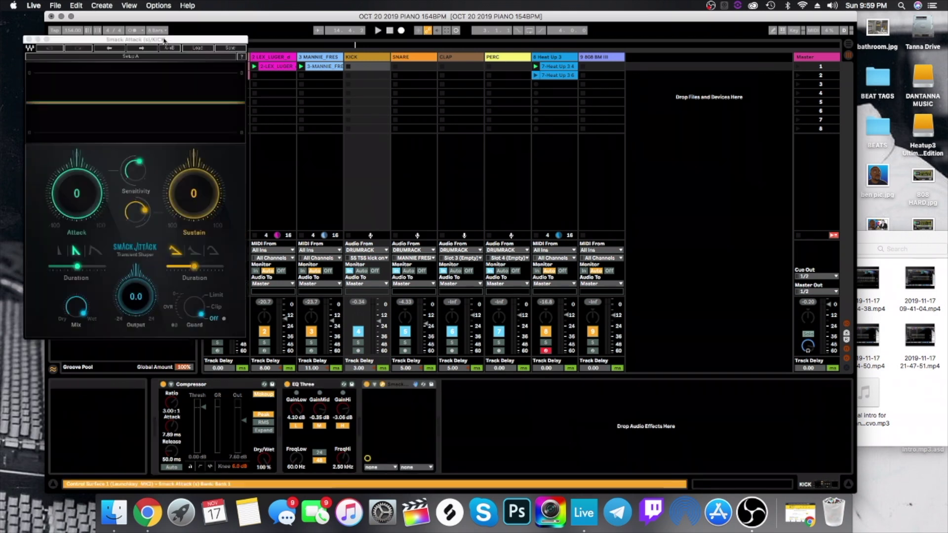
left_click_drag(164, 38, 661, 48)
left_click_drag(722, 0, 570, 2)
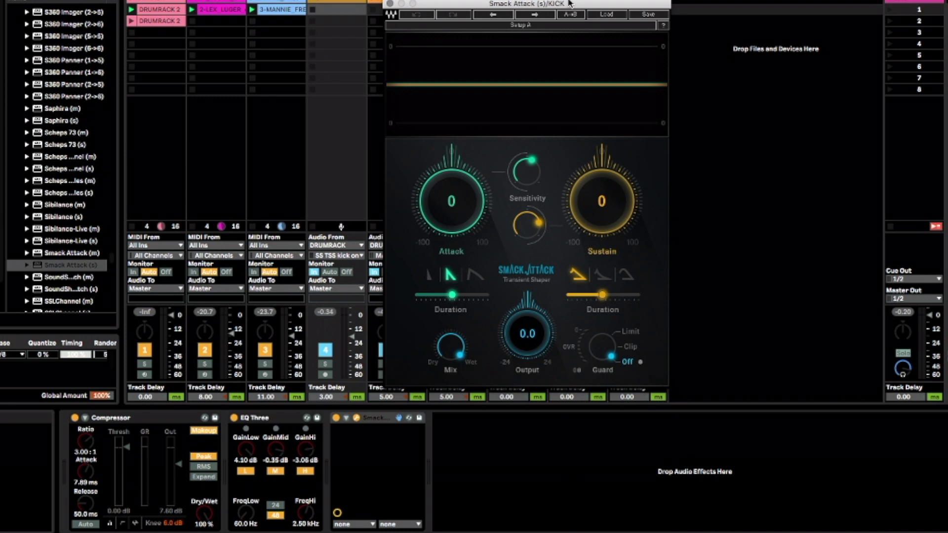
During playback, raise the kick Smack Attack's Attack to 15 and Sustain to 17, and choose the third attack shape.
key("space")
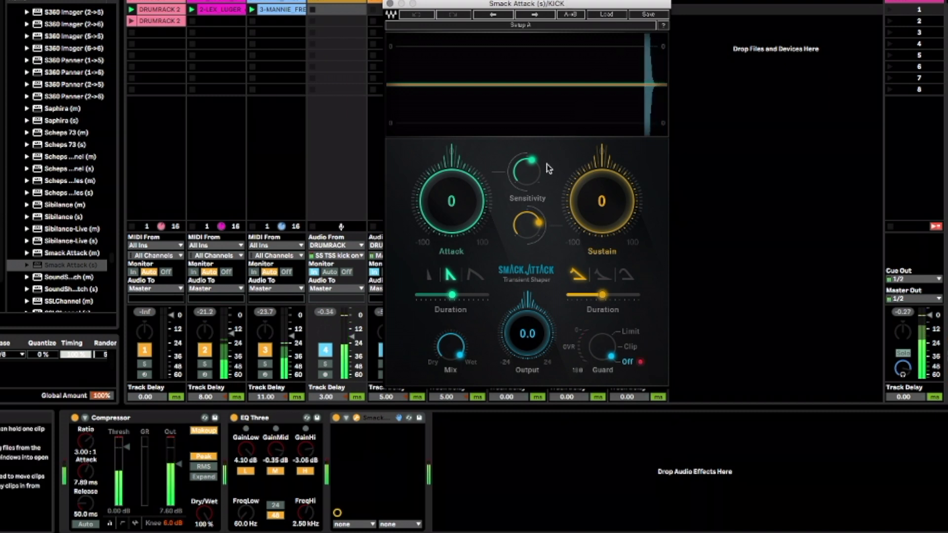
left_click_drag(451, 201, 451, 186)
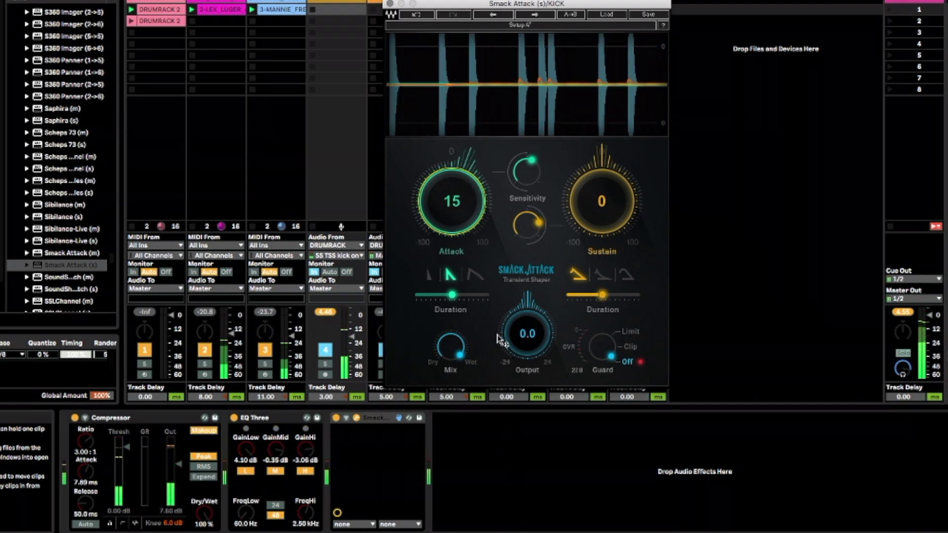
left_click_drag(594, 202, 593, 188)
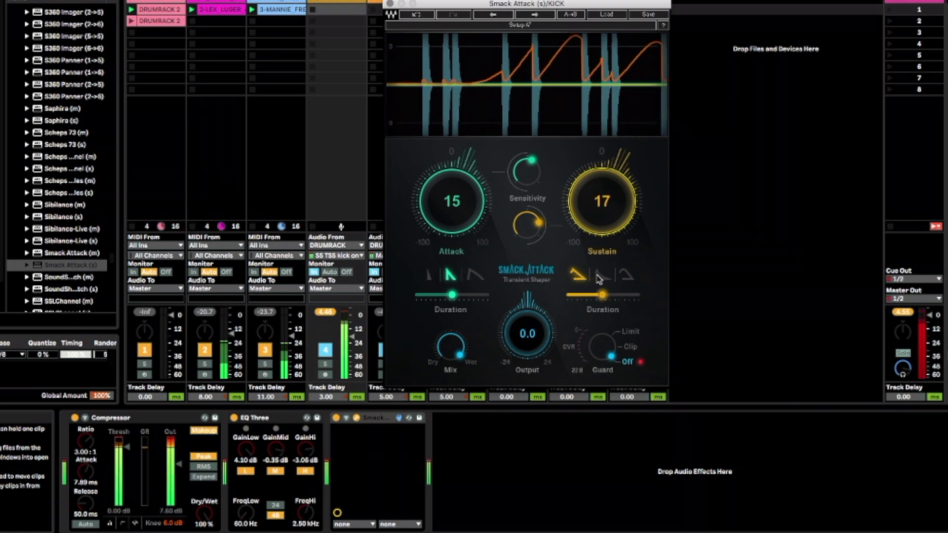
left_click(429, 277)
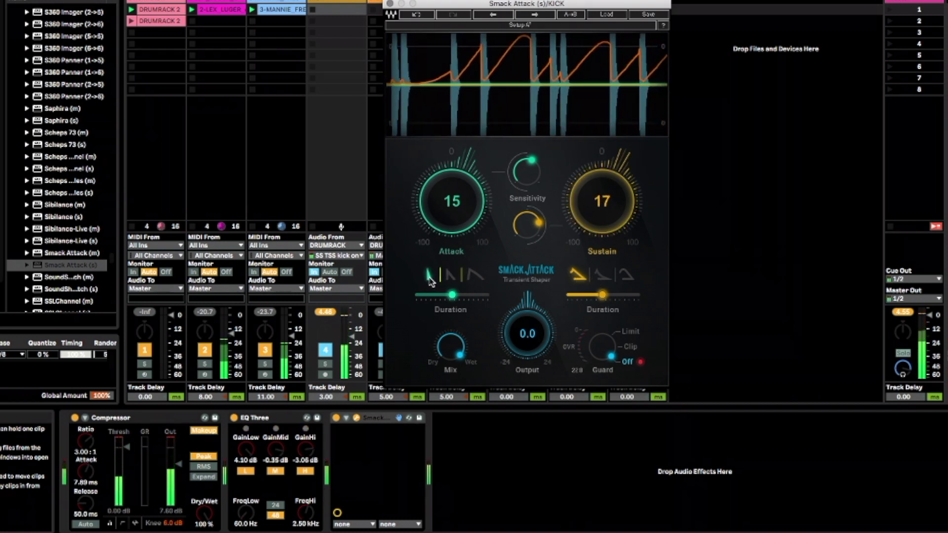
left_click(477, 277)
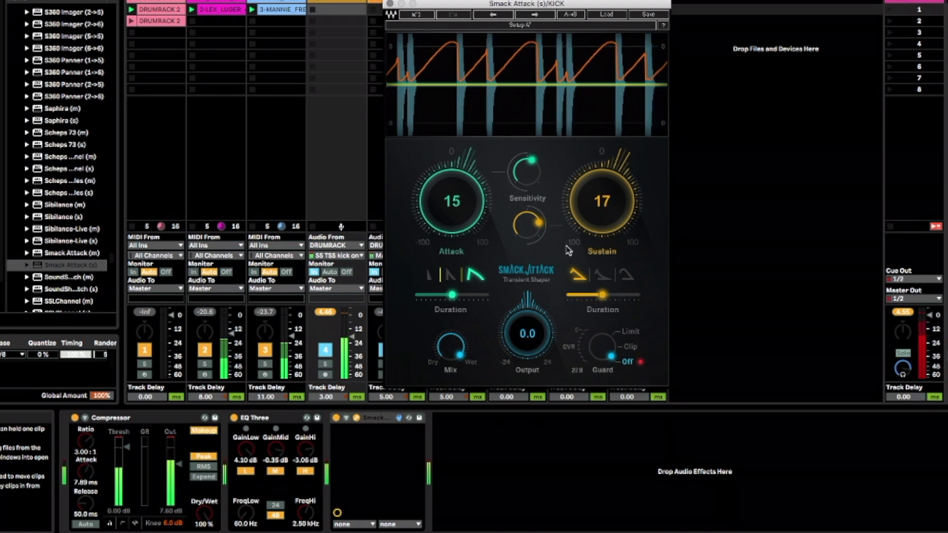
Lower the kick Smack Attack's Sustain to 12 and Output to -1.8, stop playback and close the plug-in window.
left_click_drag(602, 203, 602, 212)
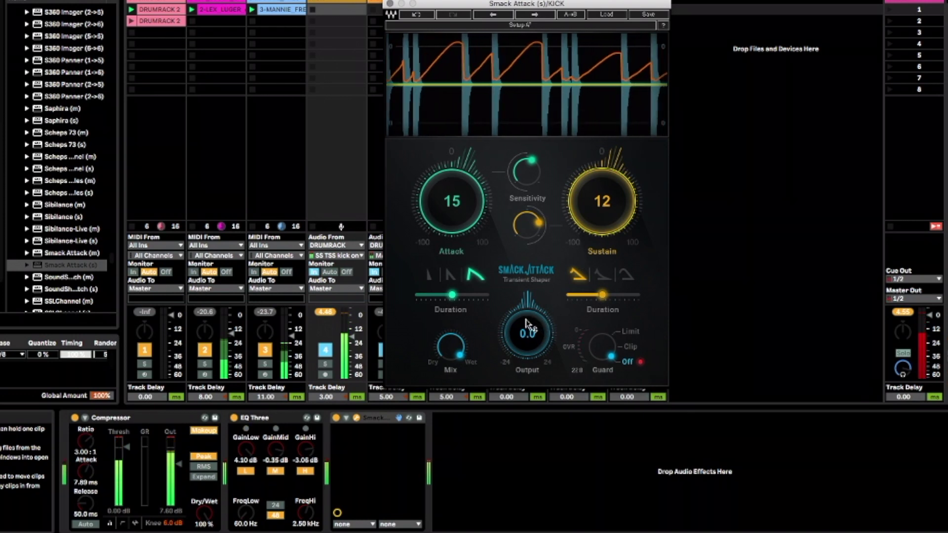
left_click_drag(527, 323, 527, 332)
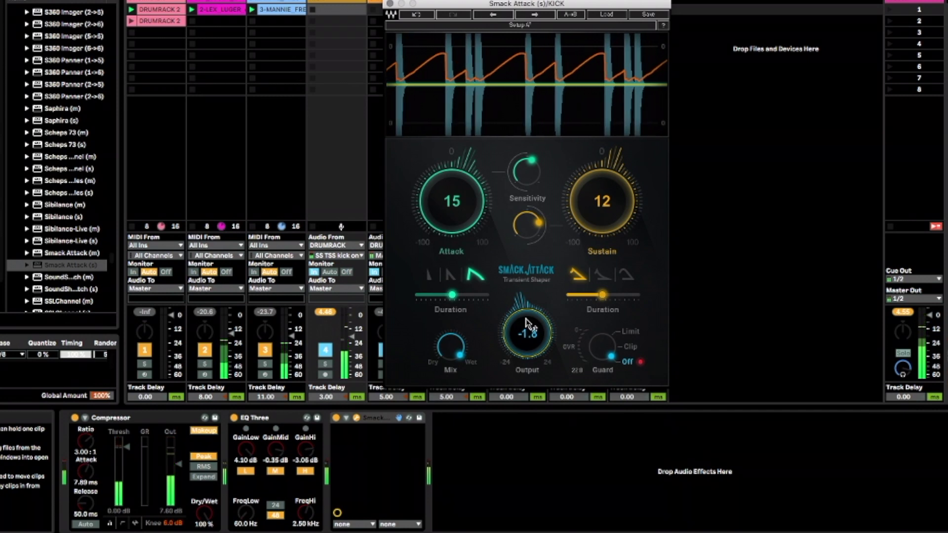
key("space")
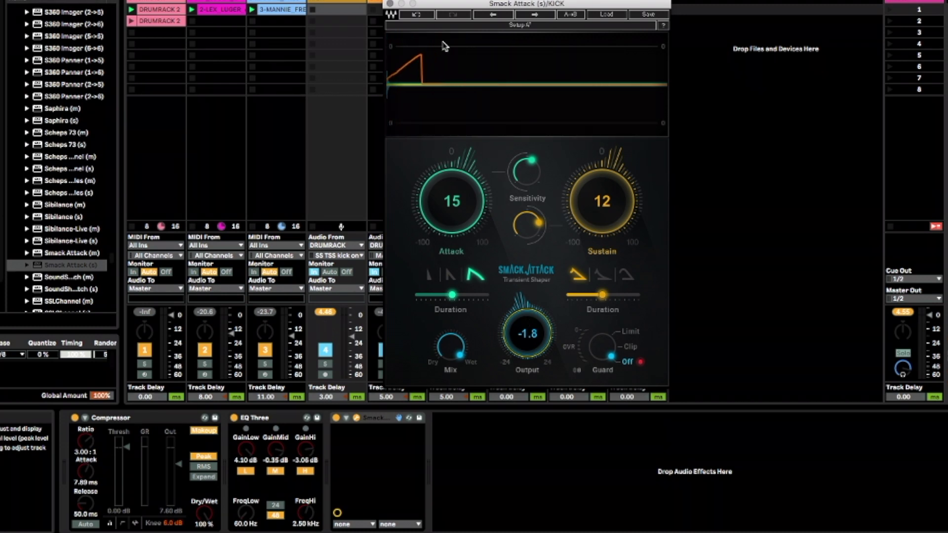
left_click(390, 4)
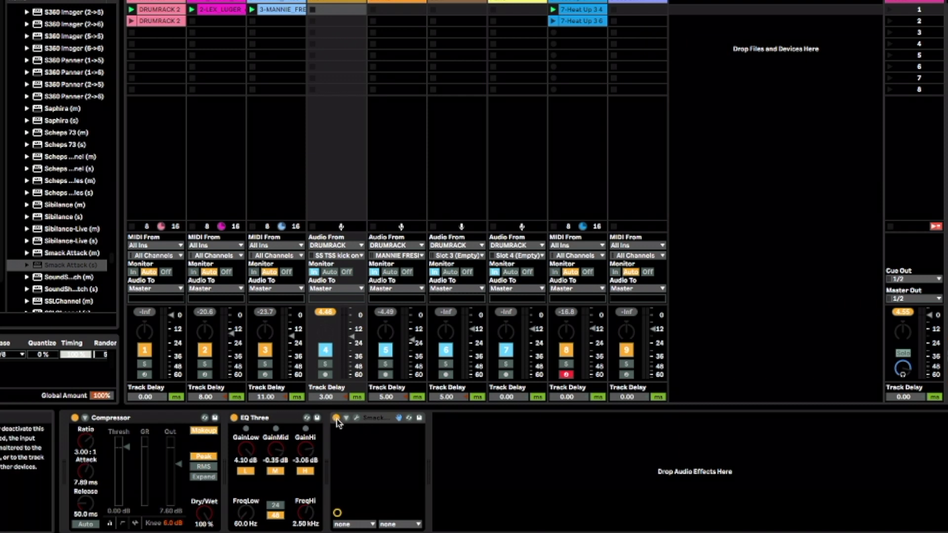
Audition the beat with the kick's Smack Attack bypassed and active.
key("space")
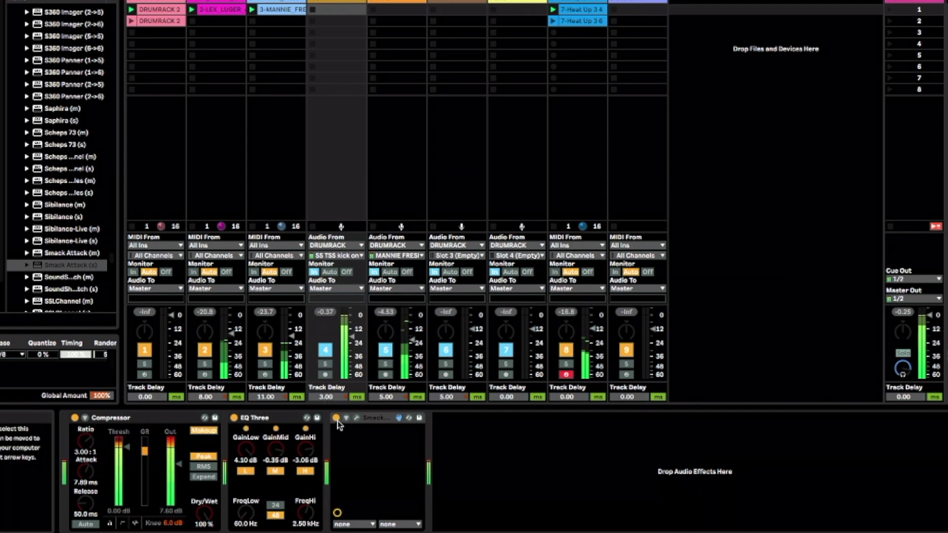
left_click(337, 418)
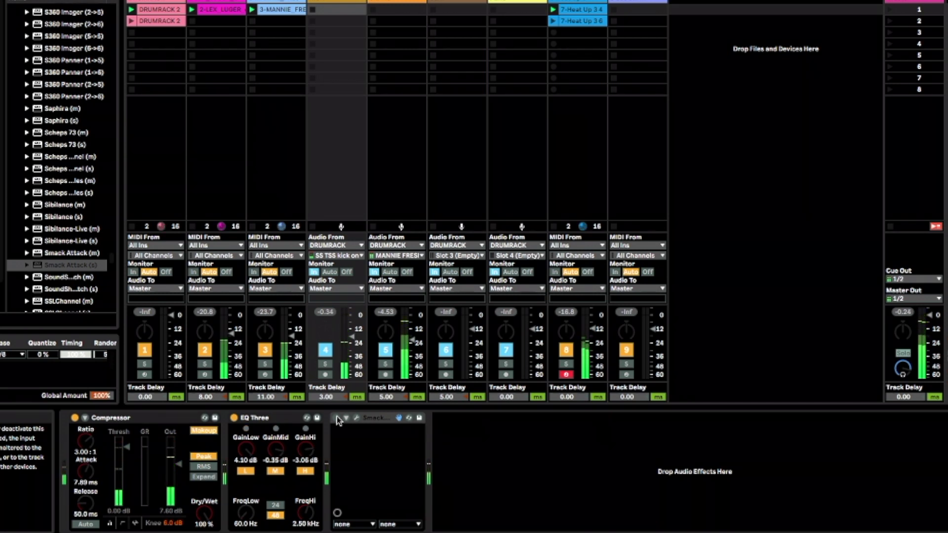
left_click(337, 418)
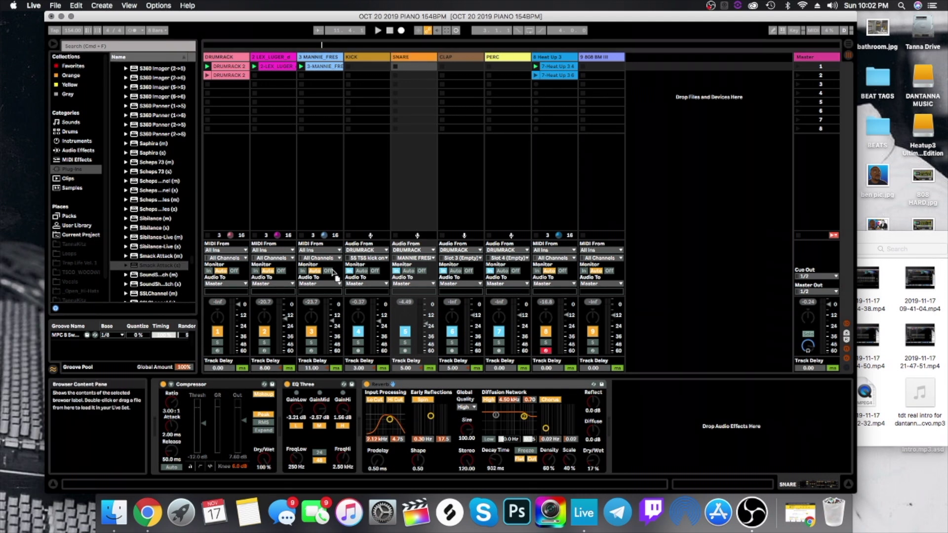
Load Smack Attack (s) after the snare's Reverb, and bypass and reactivate it to compare during playback.
key("Return")
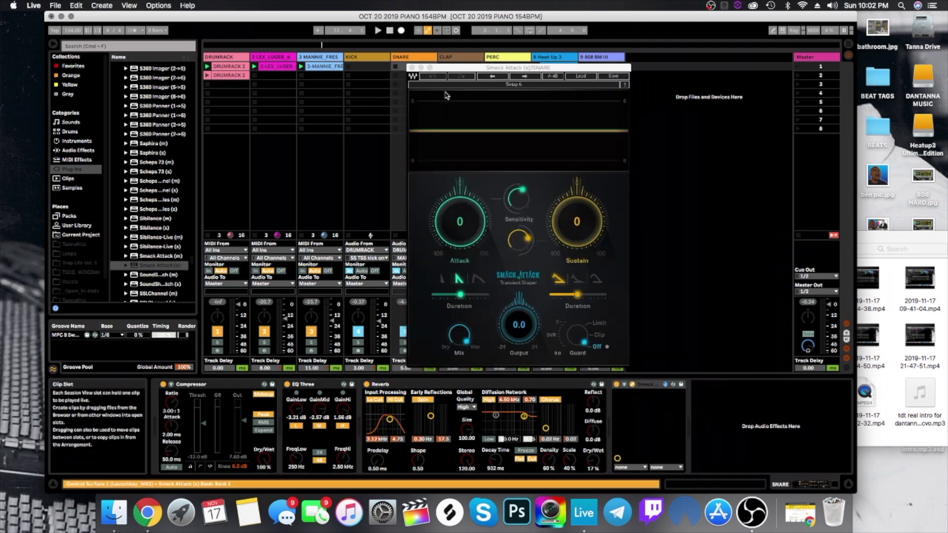
left_click(616, 385)
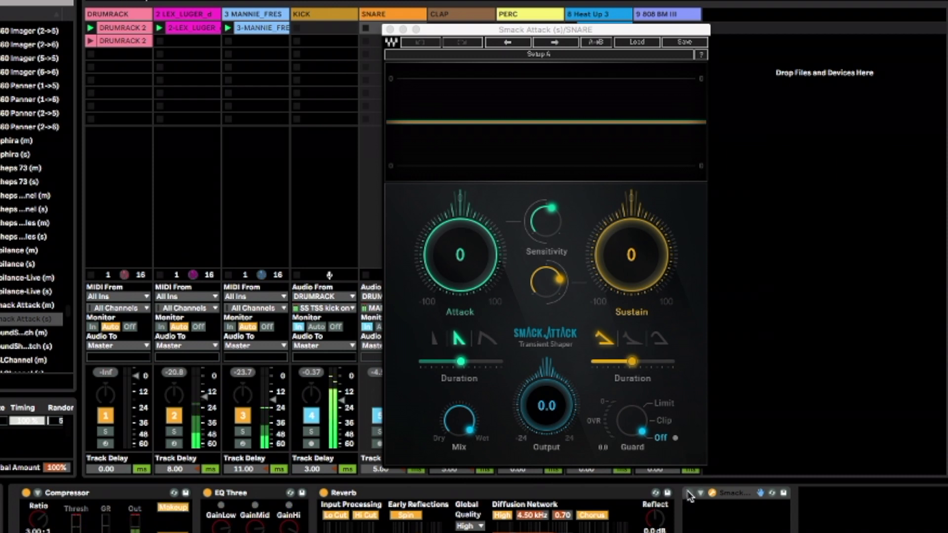
left_click(689, 493)
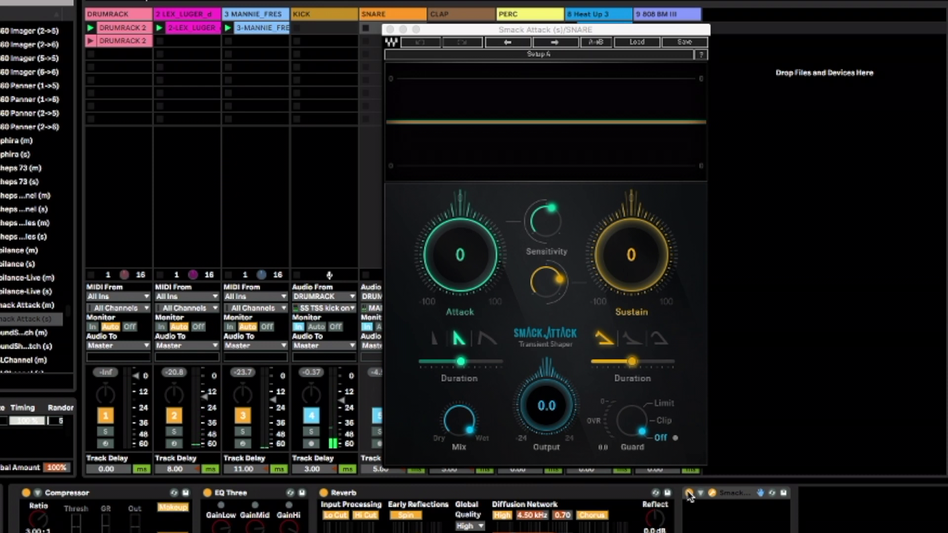
Raise the snare Smack Attack's Attack to 16, choose the first attack shape and slightly shorten the attack duration.
mouse_move(482, 248)
left_mouse_down()
mouse_move(482, 226)
mouse_move(482, 238)
left_mouse_up()
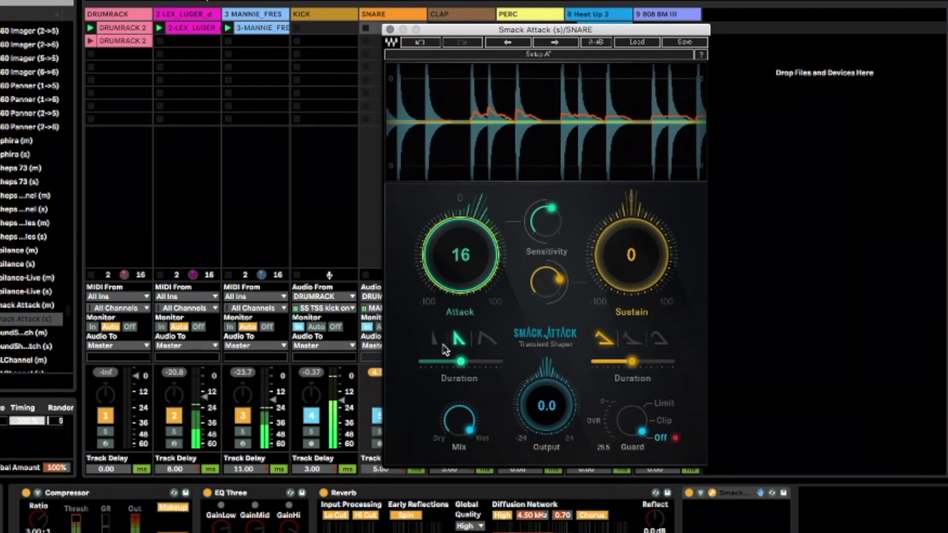
left_click(436, 344)
left_click_drag(460, 362, 458, 361)
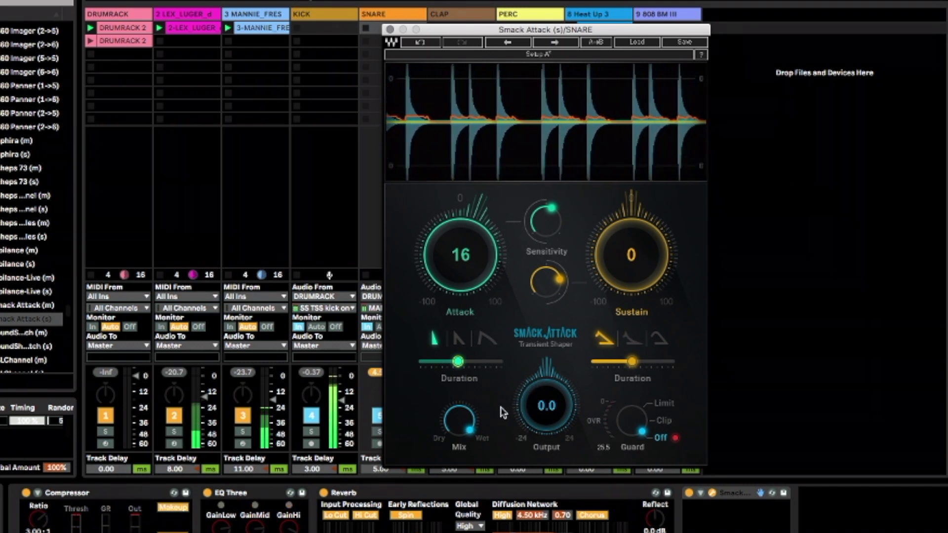
Lower the snare Smack Attack's Mix to about 72 and its Output to -0.8.
mouse_move(459, 420)
mouse_move(459, 420)
left_mouse_down()
mouse_move(459, 443)
mouse_move(459, 431)
left_mouse_up()
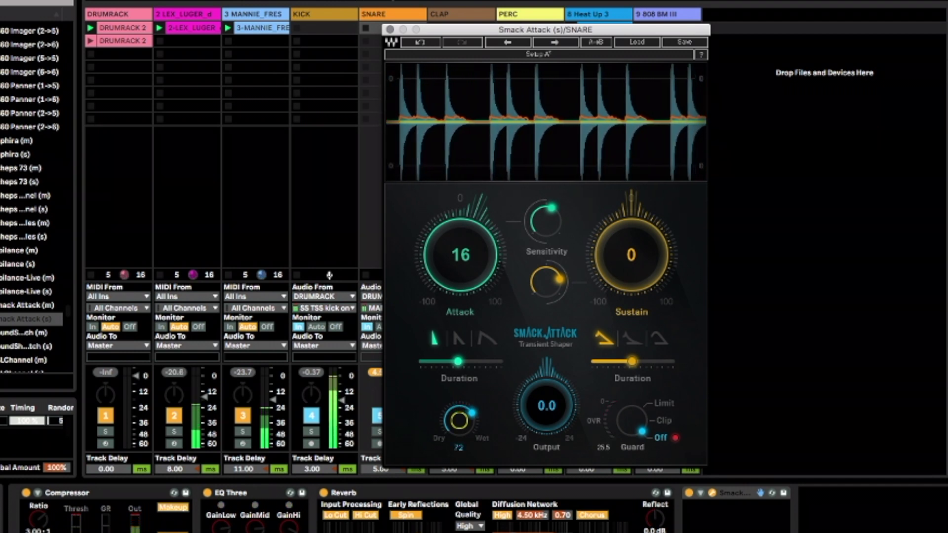
left_click_drag(460, 431, 464, 428)
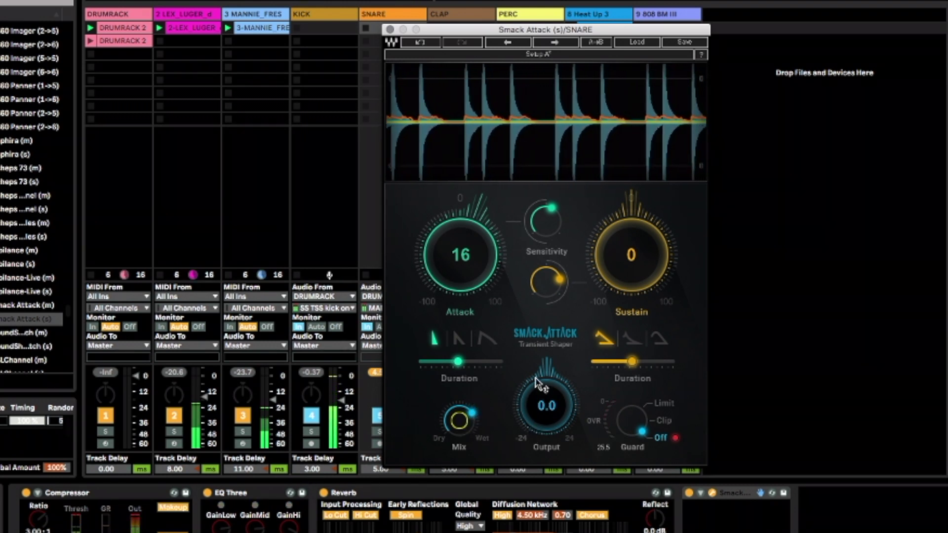
left_click_drag(543, 390, 543, 386)
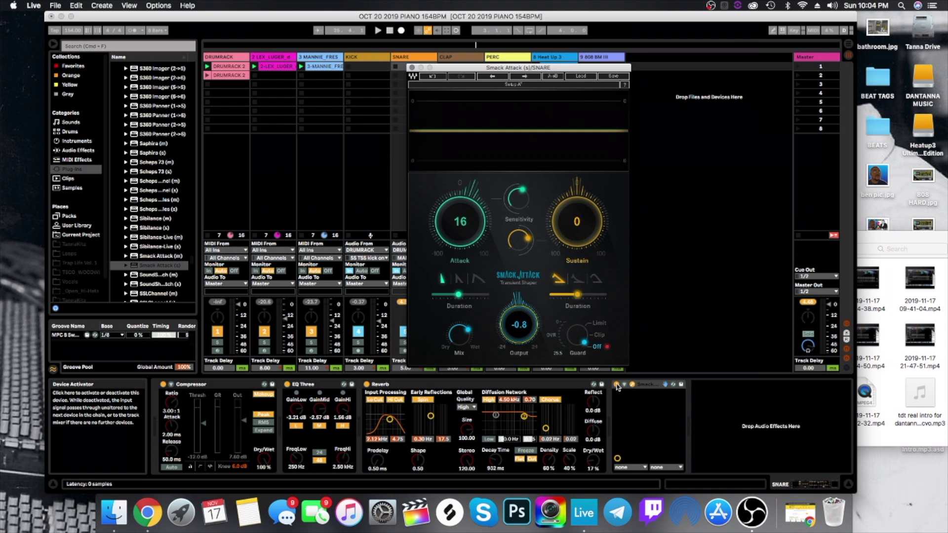
Play the beat to compare the snare with Smack Attack bypassed and active, and stop playback.
key("space")
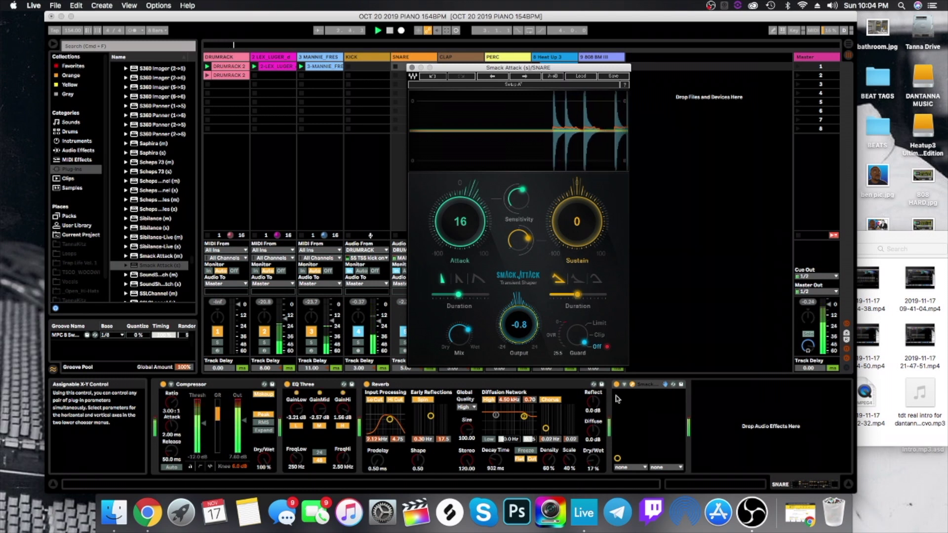
left_click(616, 385)
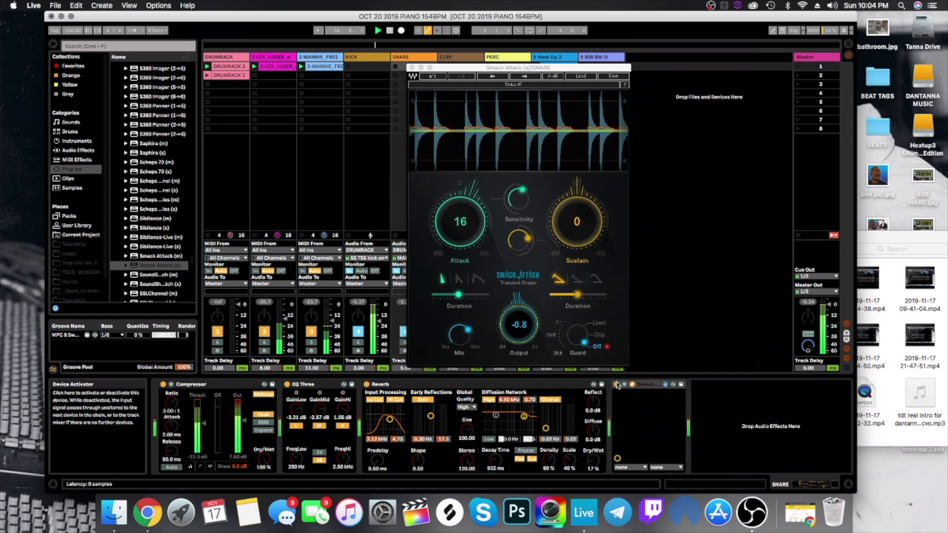
key("space")
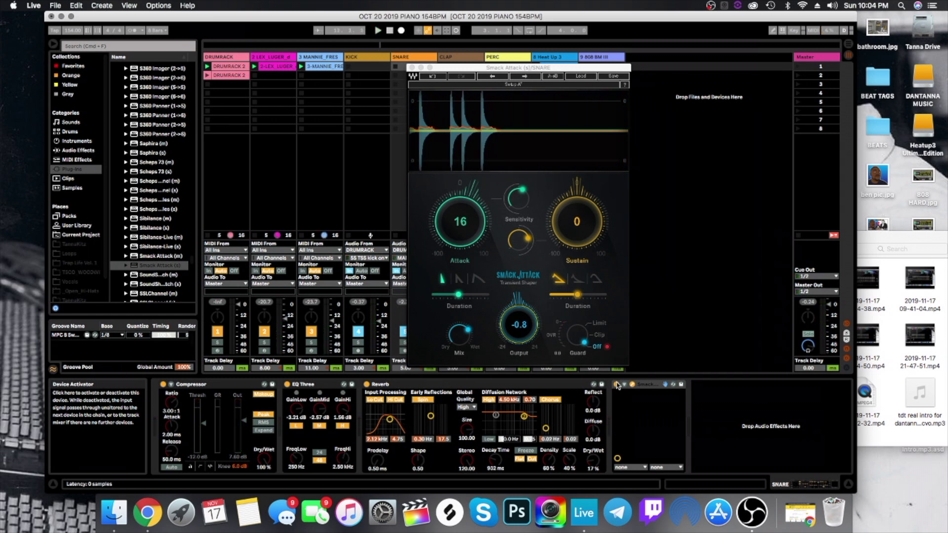